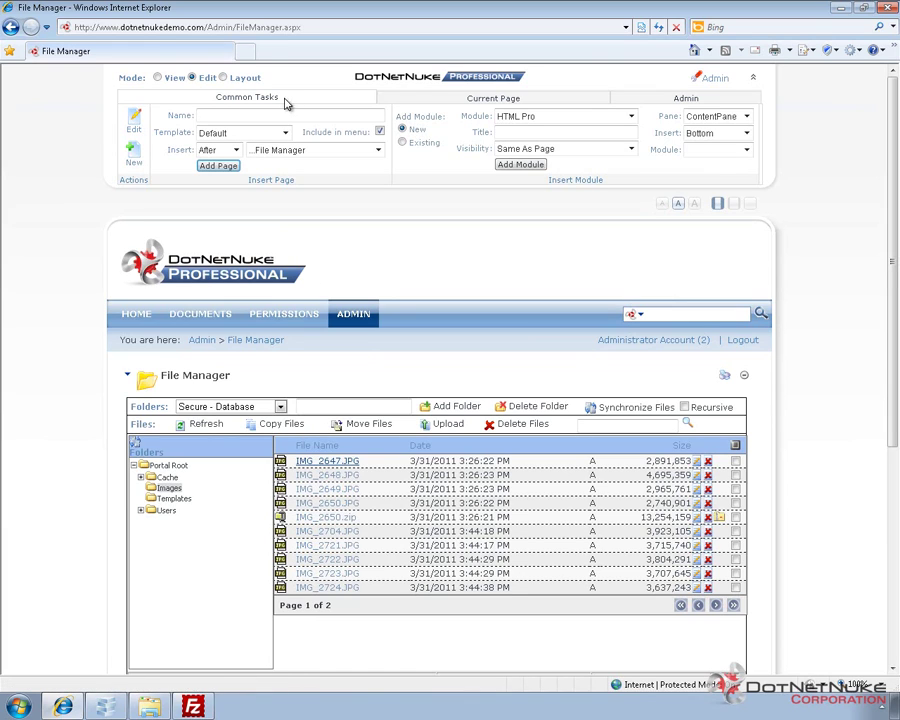
Open a blank Internet Explorer tab beside the File Manager's Images folder listing
click(251, 55)
text(ww)
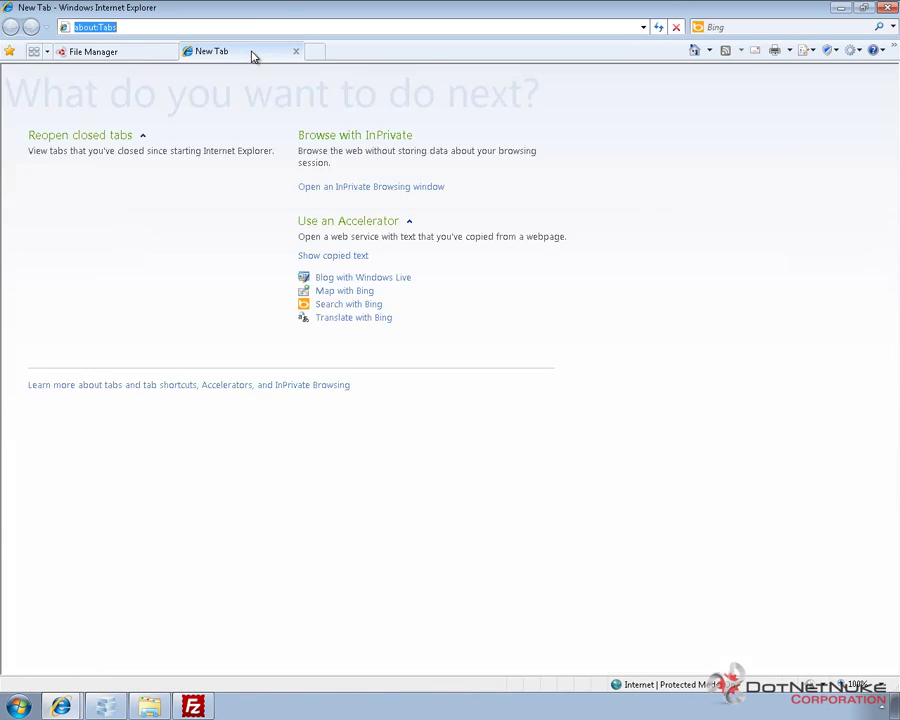
text(w.dotnetnuek)
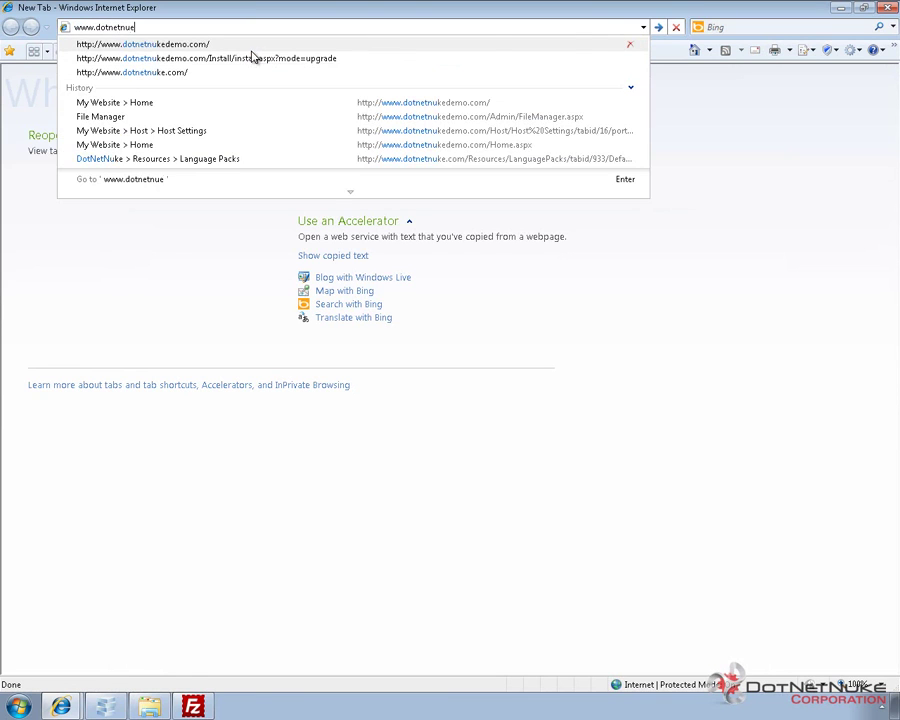
key(BackSpace)
key(BackSpace)
text(kedemo.com)
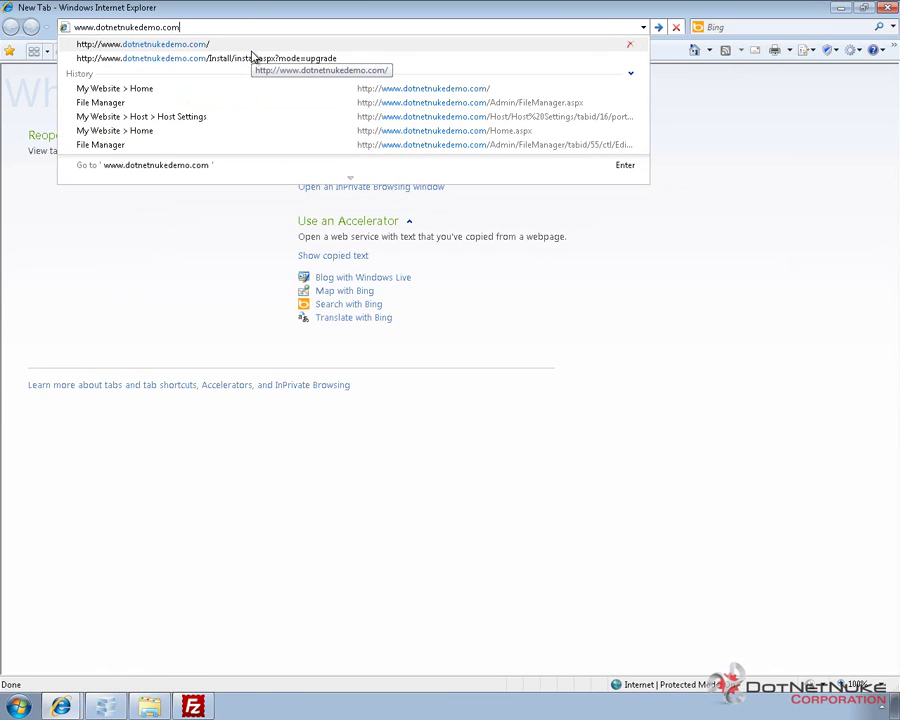
text(/portals/0)
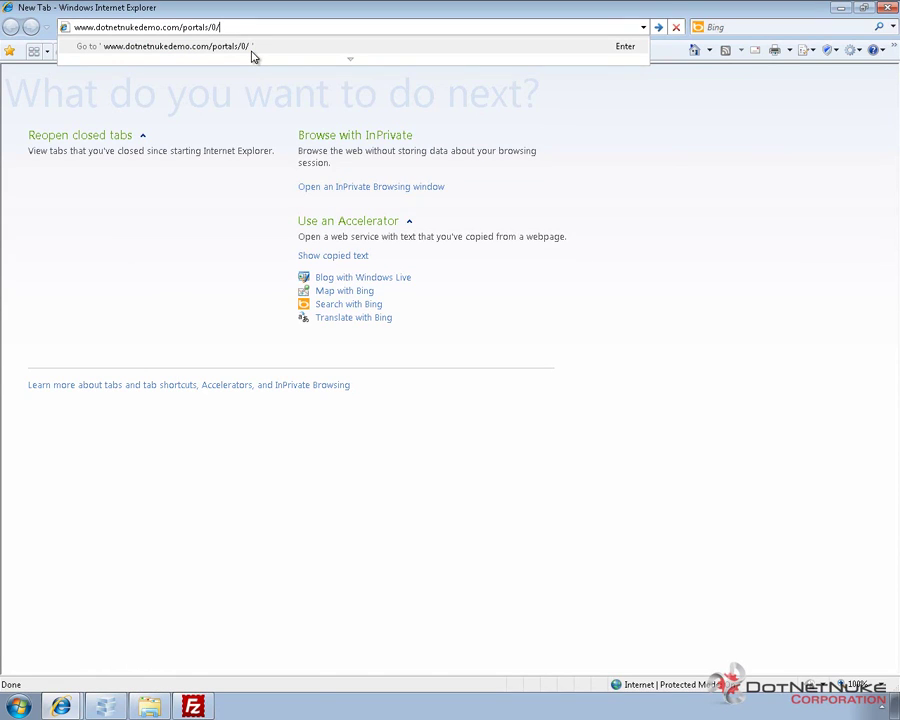
text(/images/img_2067.jpg)
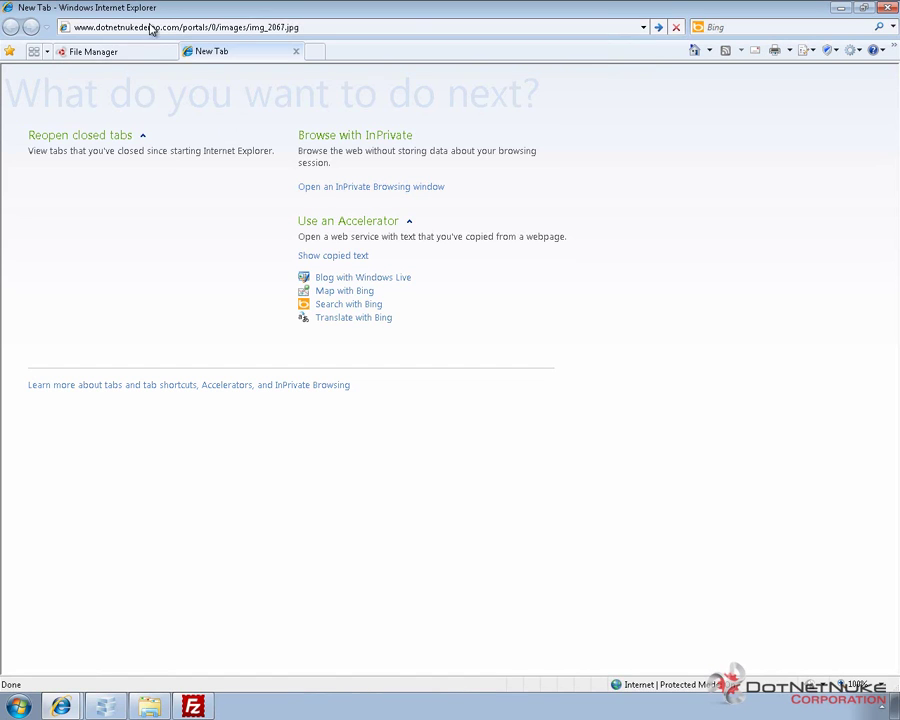
click(126, 58)
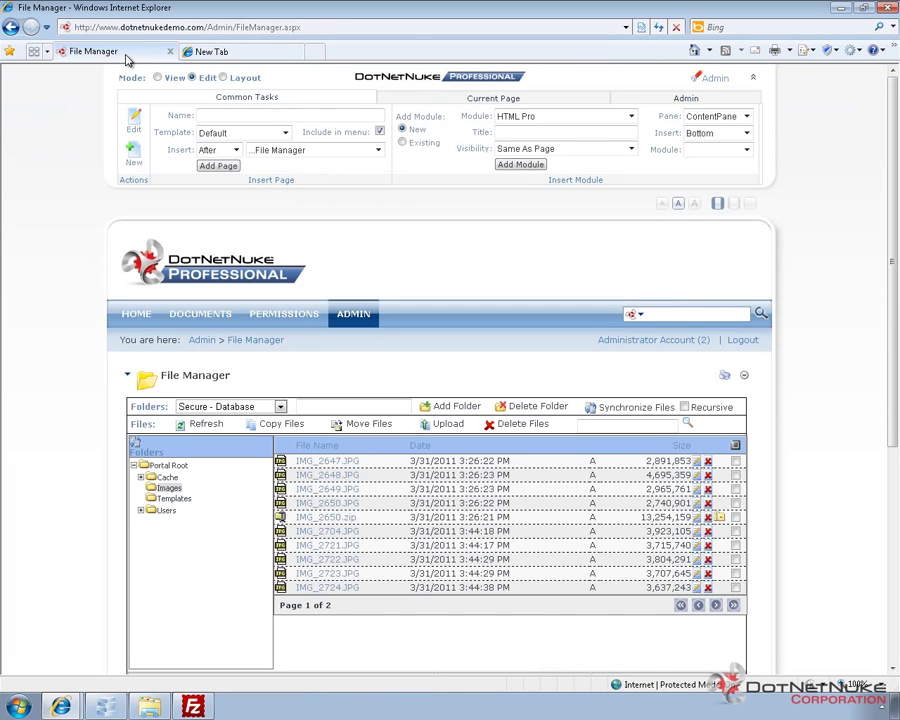
click(201, 52)
click(186, 30)
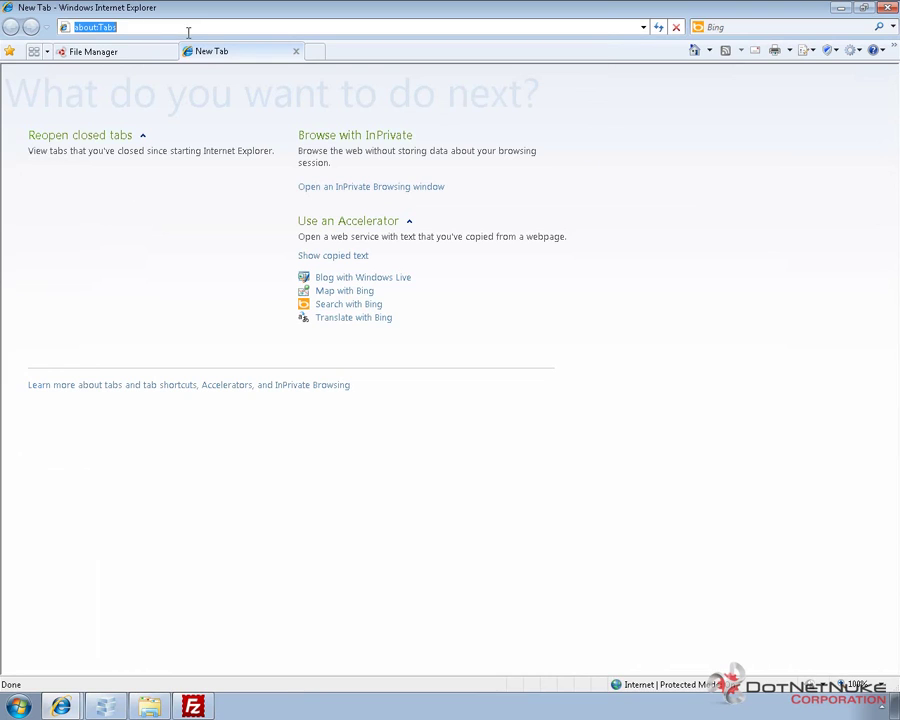
text(www.dot)
key(Down)
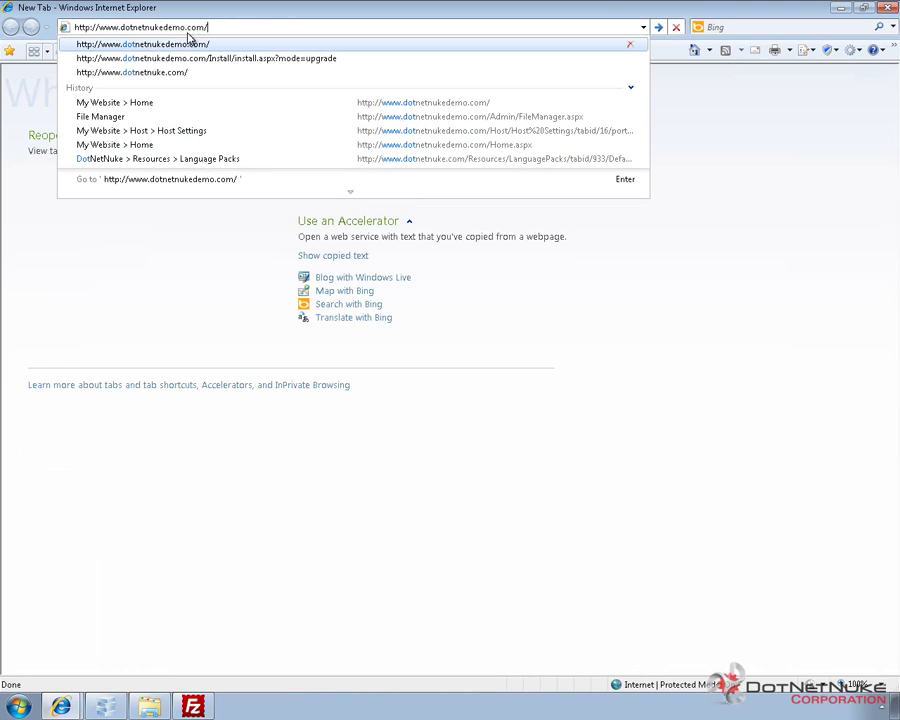
text(portal)
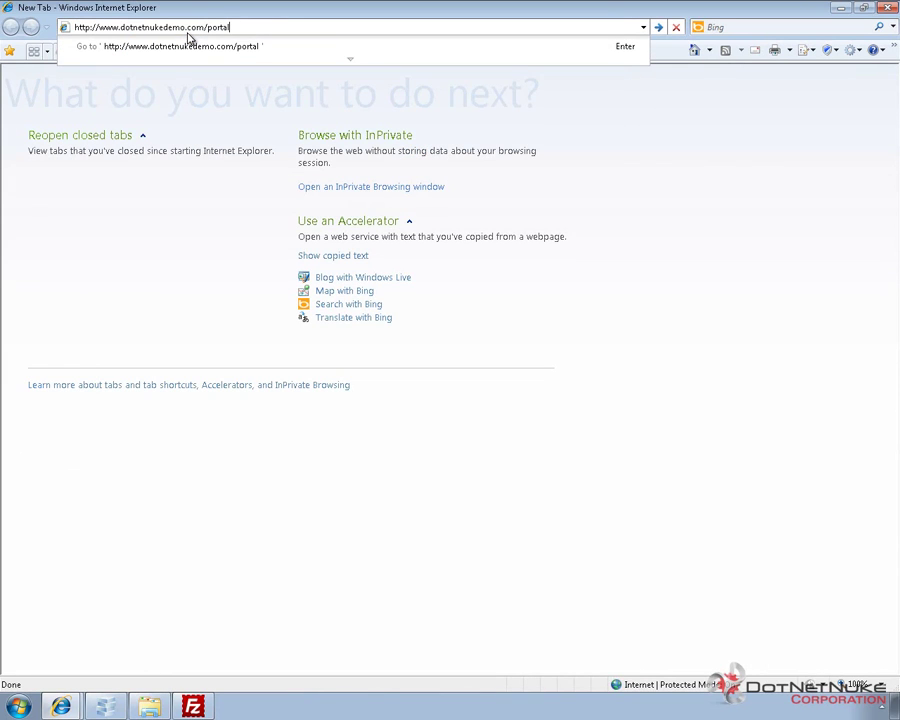
text(s/0/images/img_)
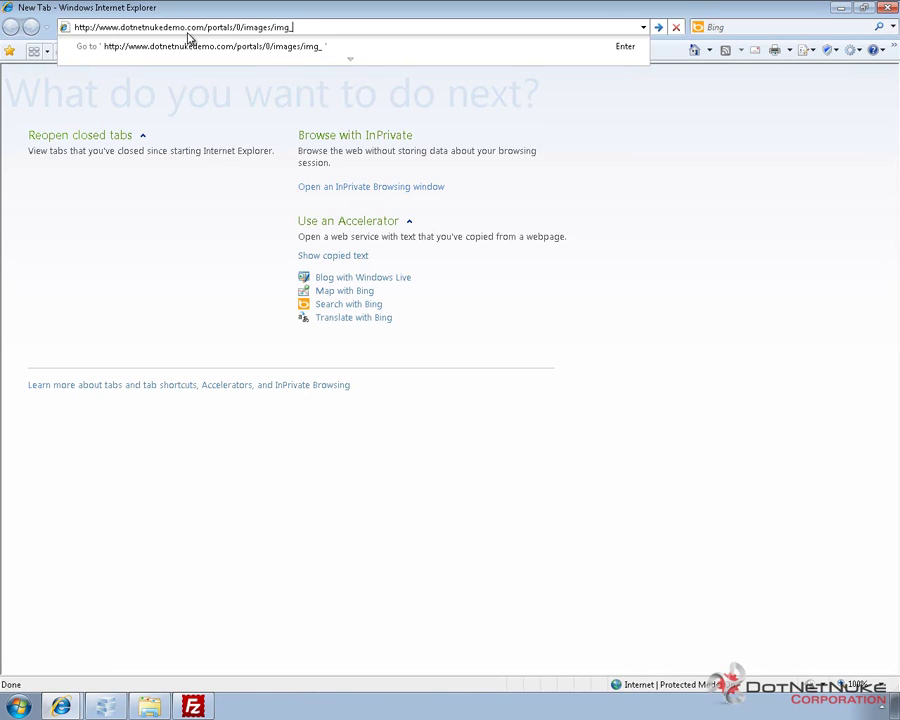
text(2657)
key(BackSpace)
key(BackSpace)
key(BackSpace)
text(47.jpg)
key(Return)
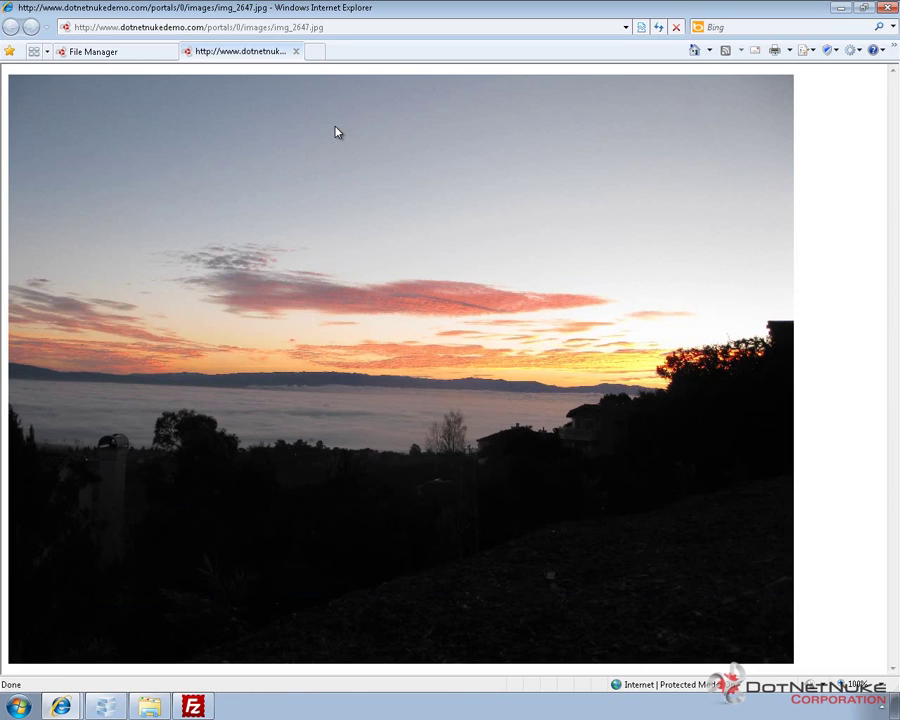
In the File Manager, list Portal Root's files and show the Standard, Secure File System and Secure Database folder types
click(134, 53)
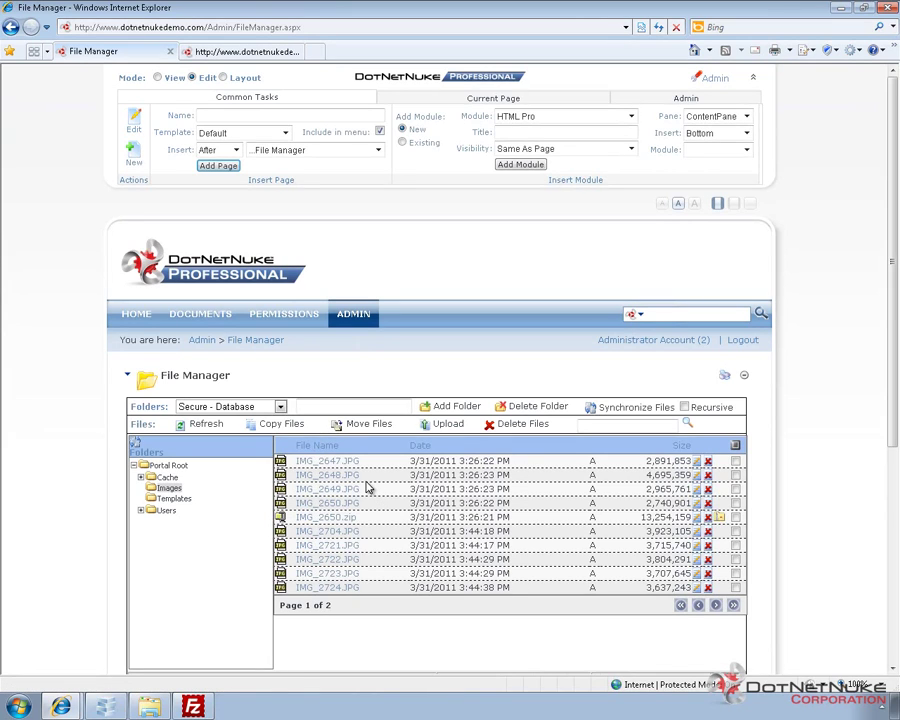
click(166, 466)
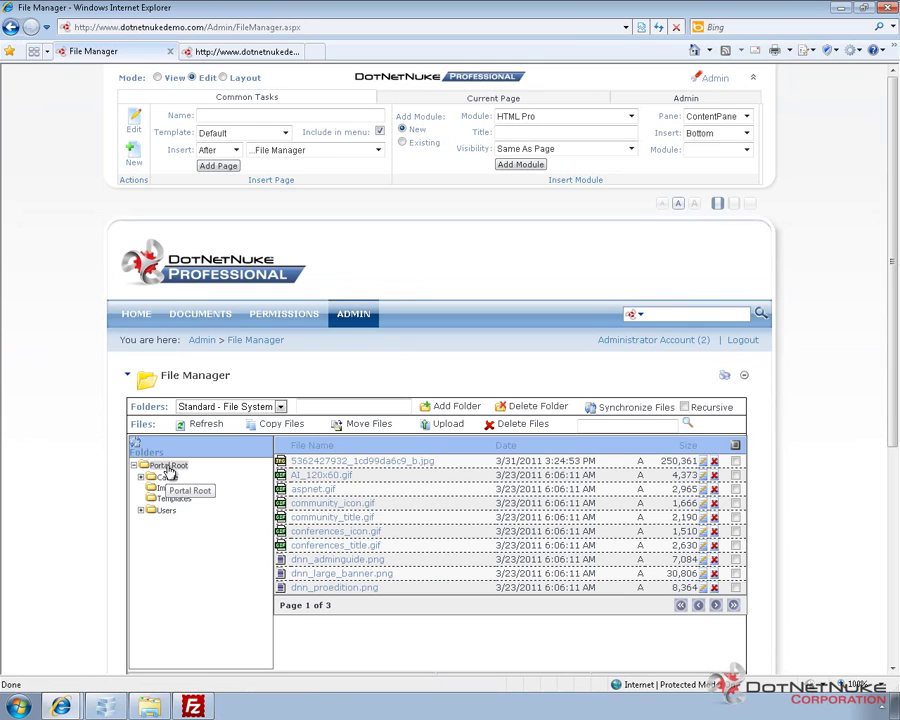
click(235, 406)
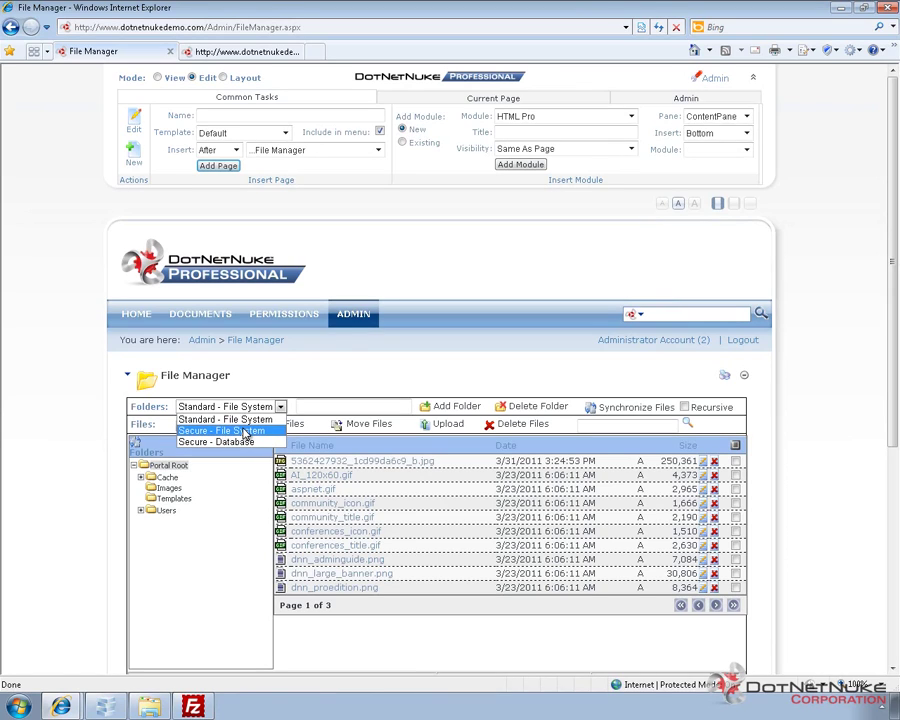
Choose the Secure - File System type, name the folder SecureFS, and add it
click(245, 432)
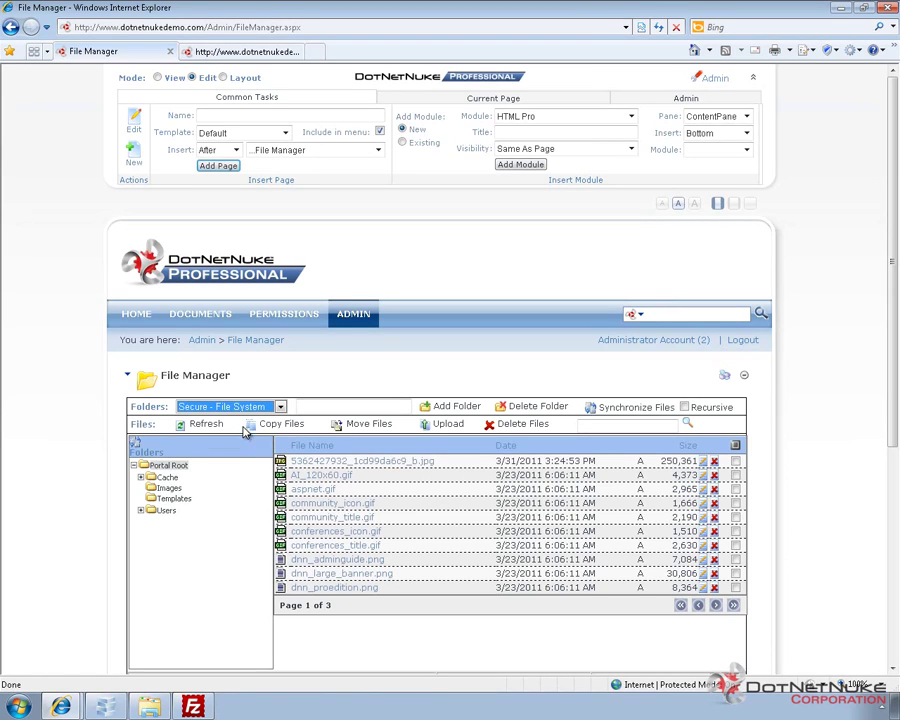
click(342, 400)
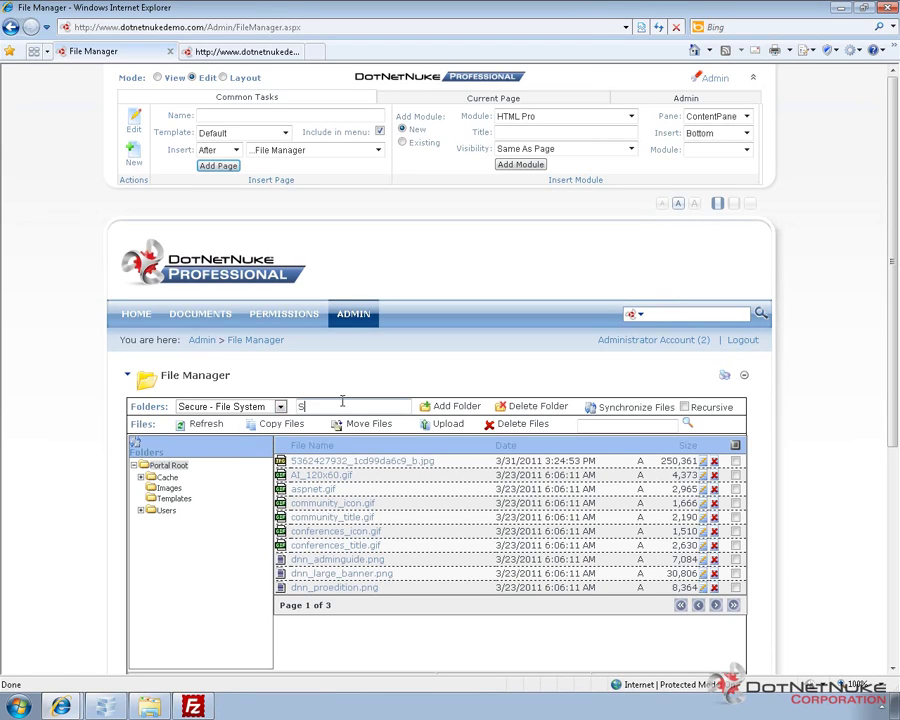
text(SecureFS)
drag(290, 406, 456, 406)
click(455, 408)
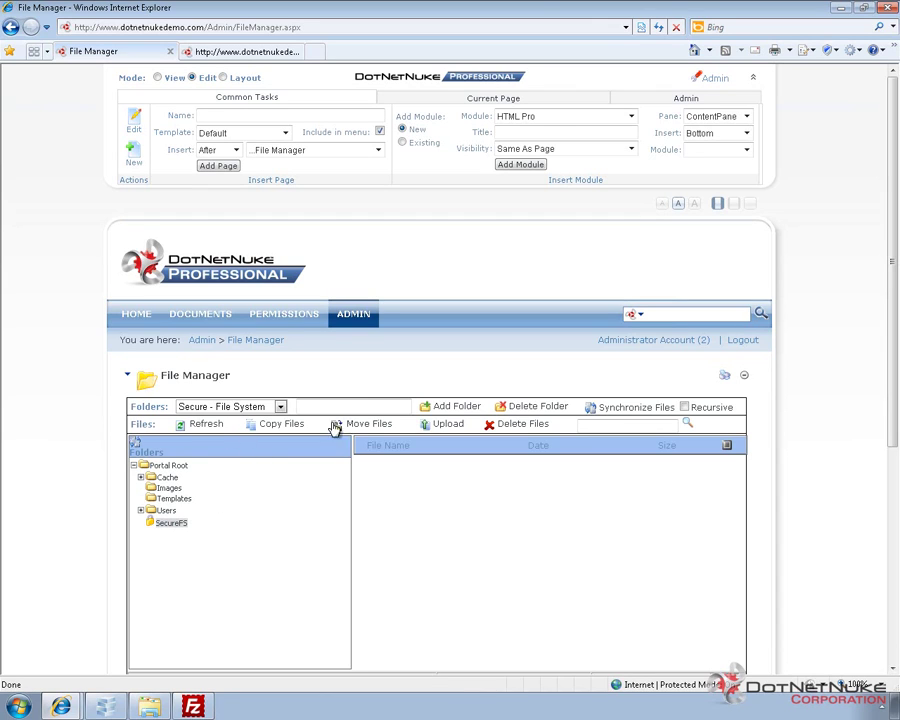
click(441, 426)
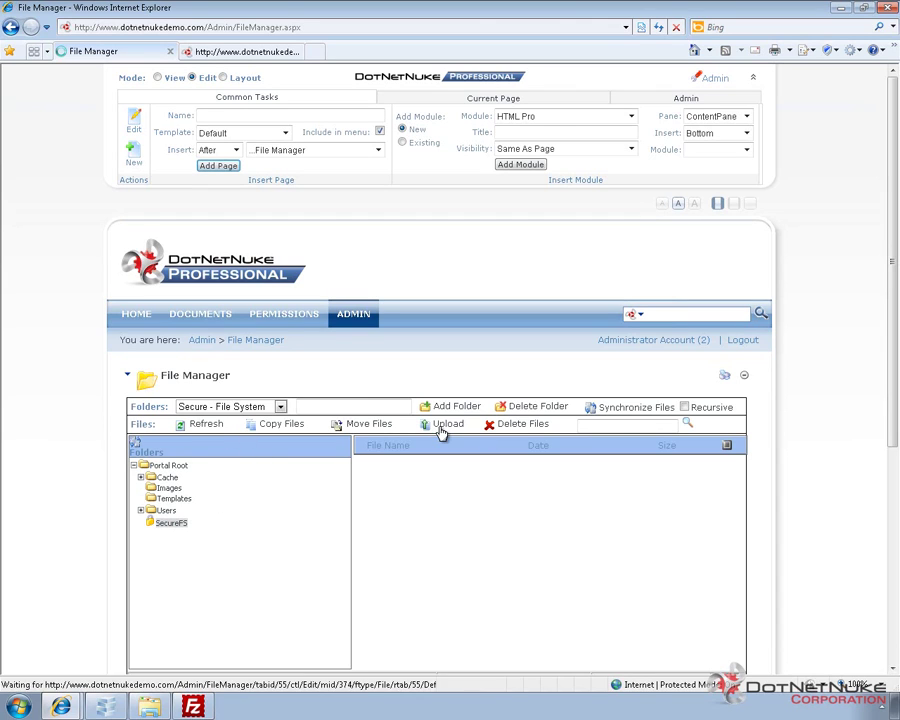
click(436, 443)
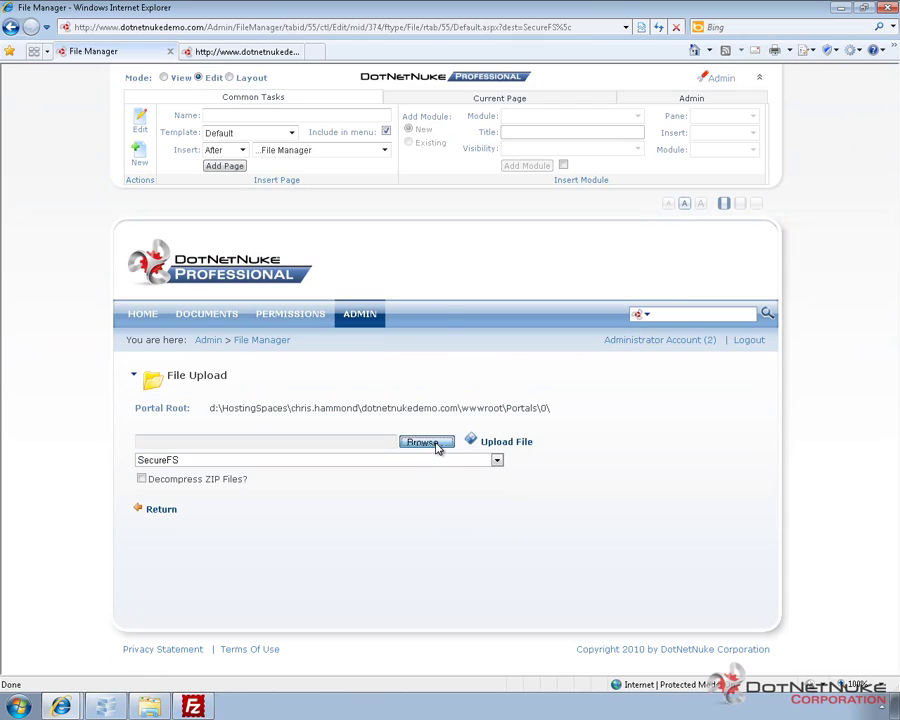
double_click(222, 97)
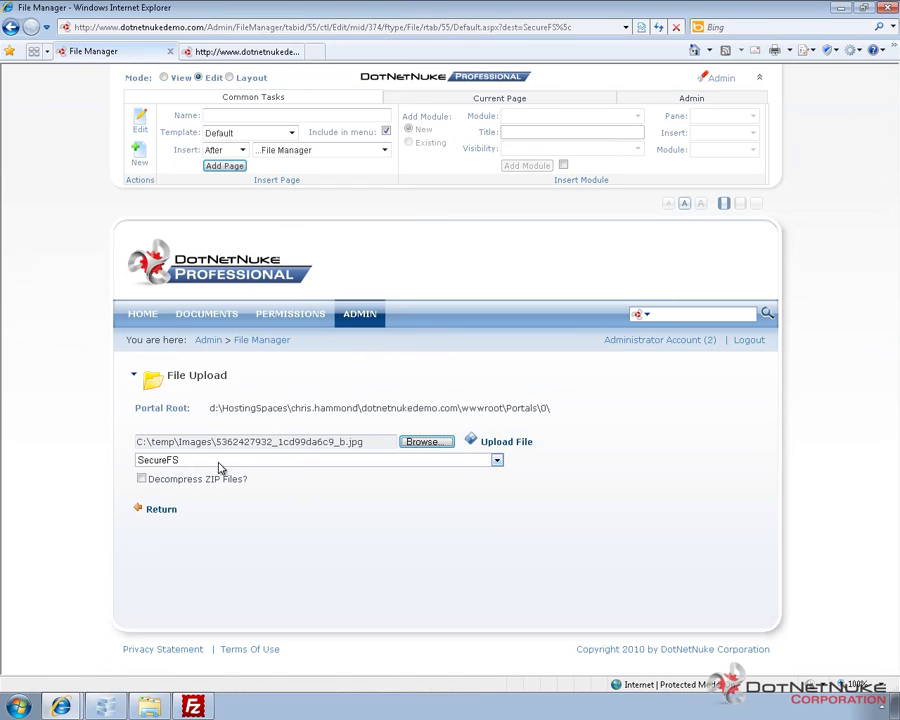
click(493, 443)
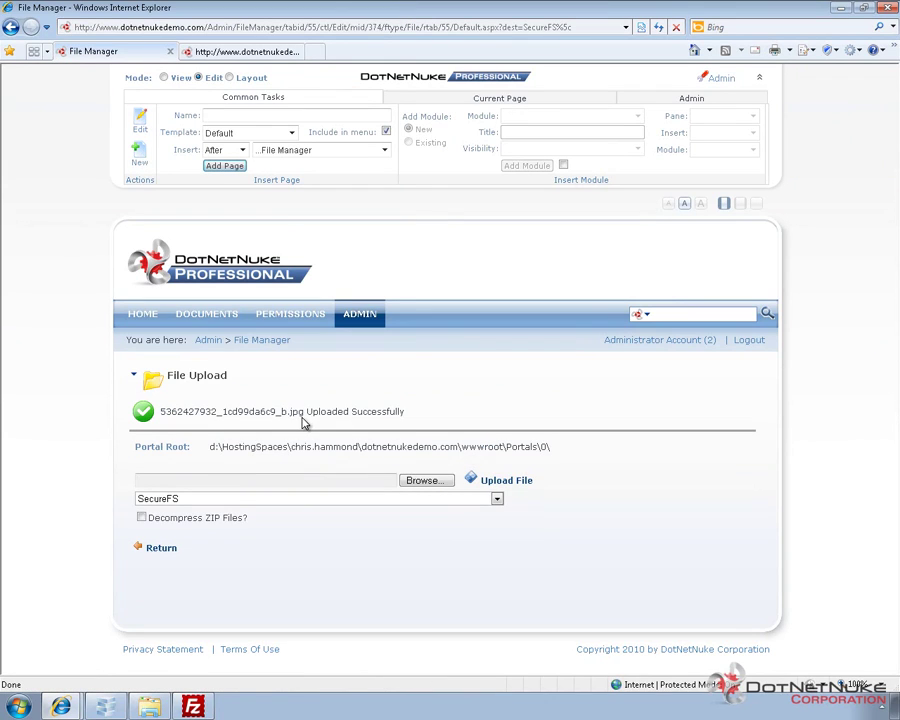
drag(304, 413, 160, 411)
key(ctrl+c)
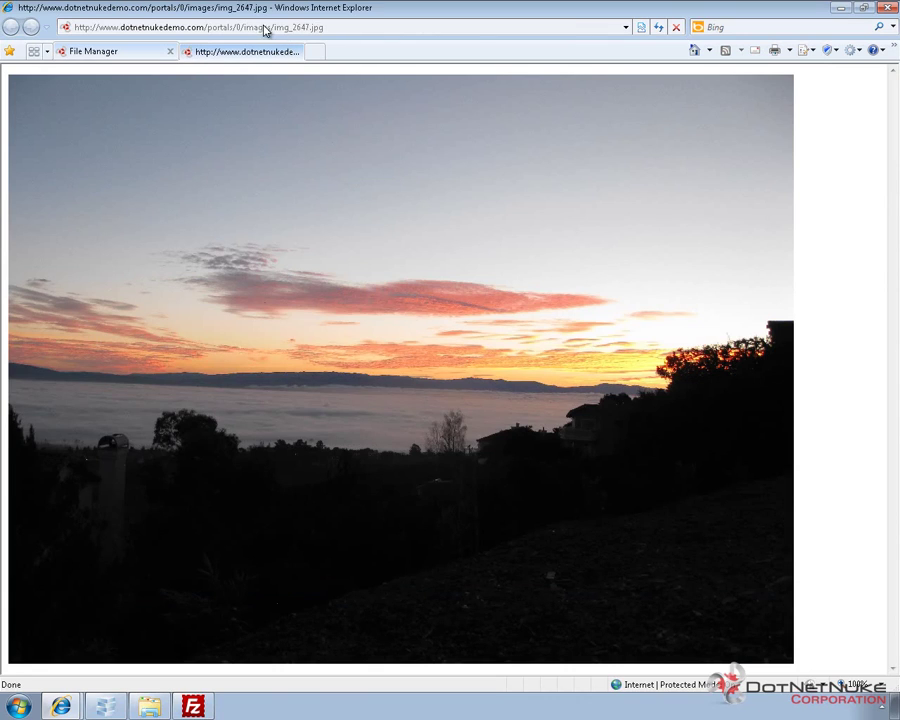
drag(242, 27, 452, 27)
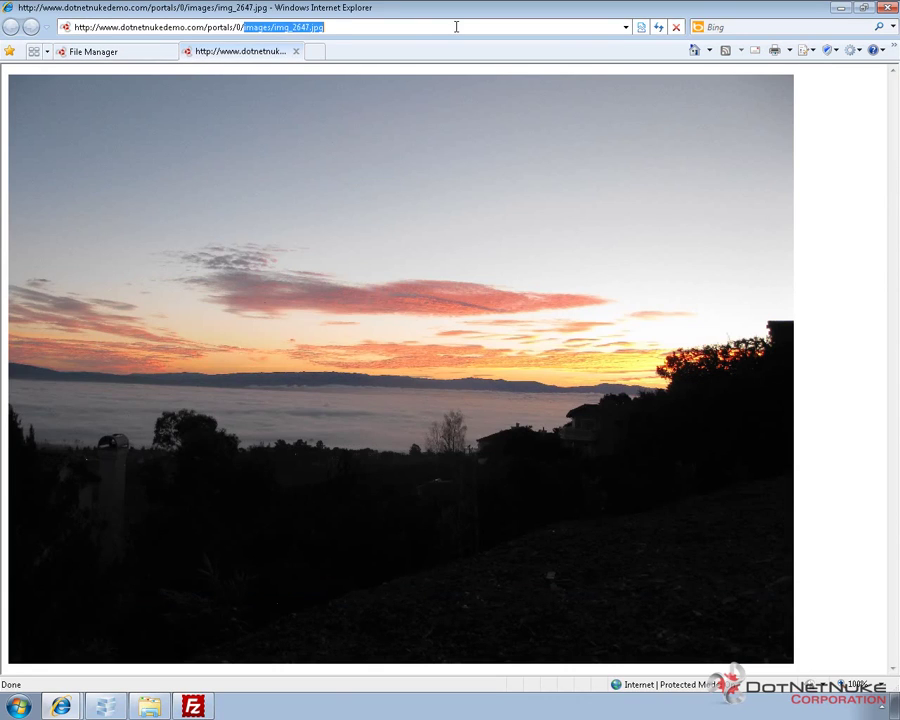
key(BackSpace)
text(Se)
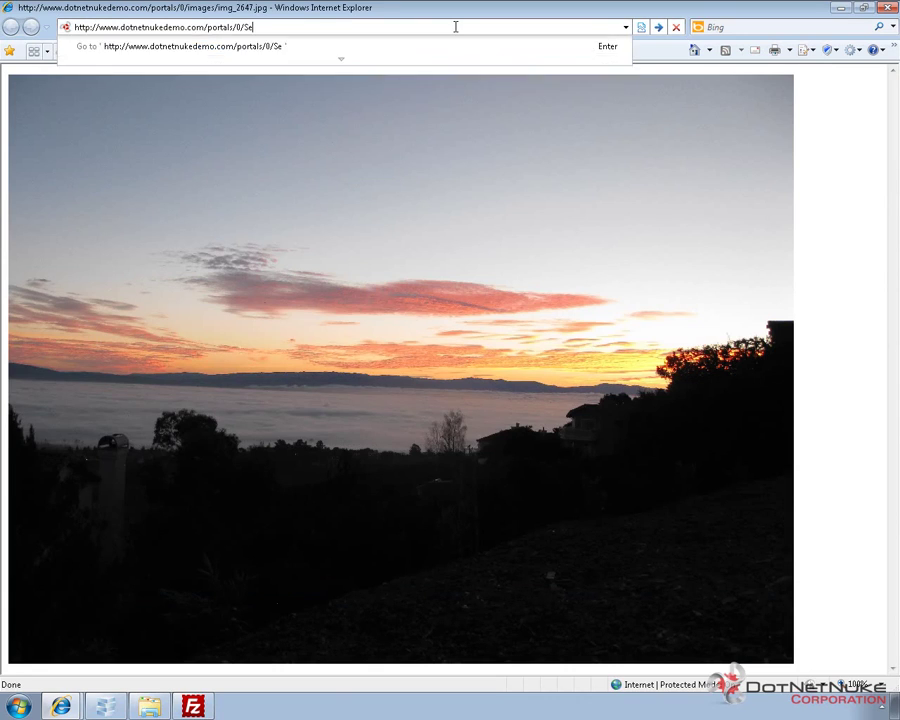
text(cureFS/)
key(ctrl+v)
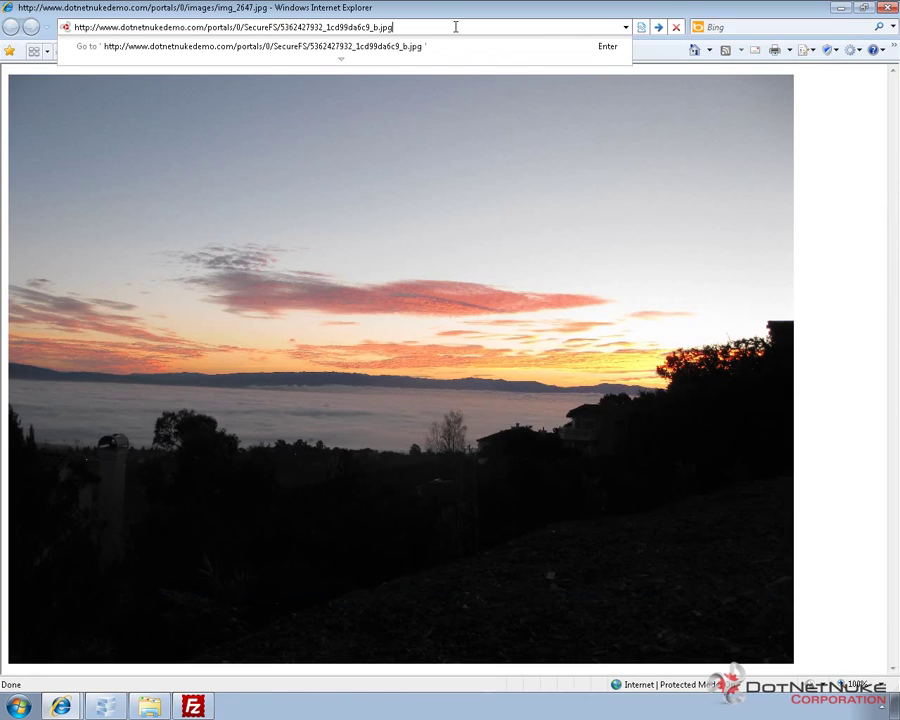
key(Return)
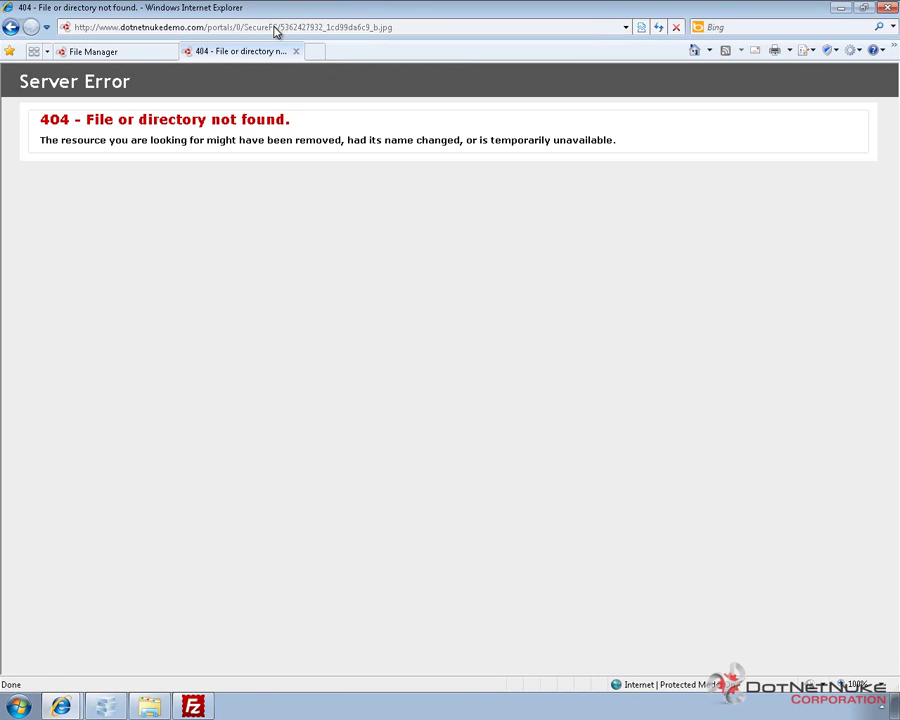
click(193, 707)
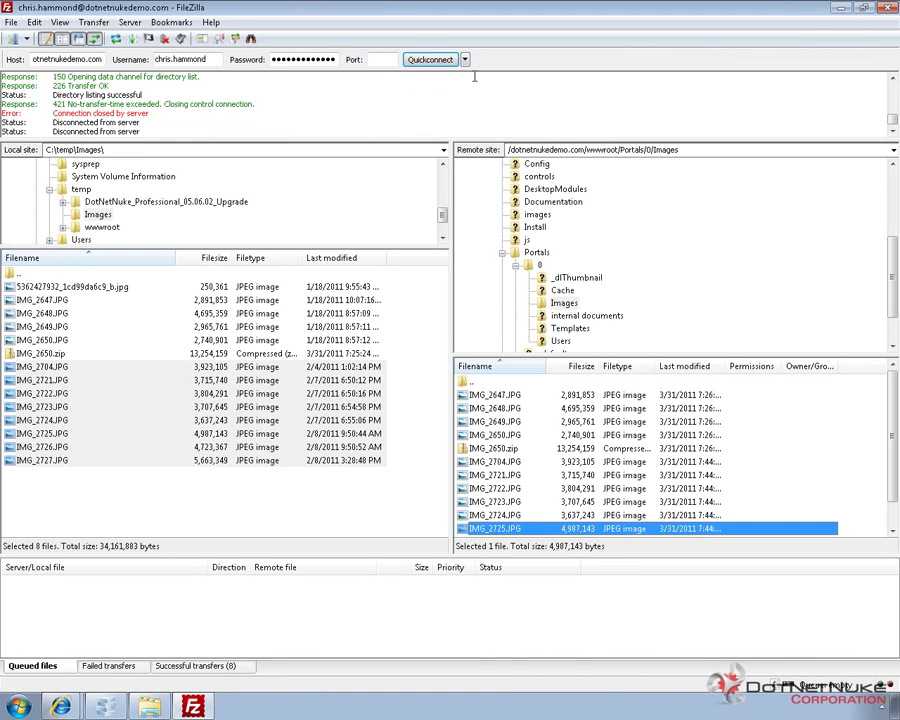
click(430, 60)
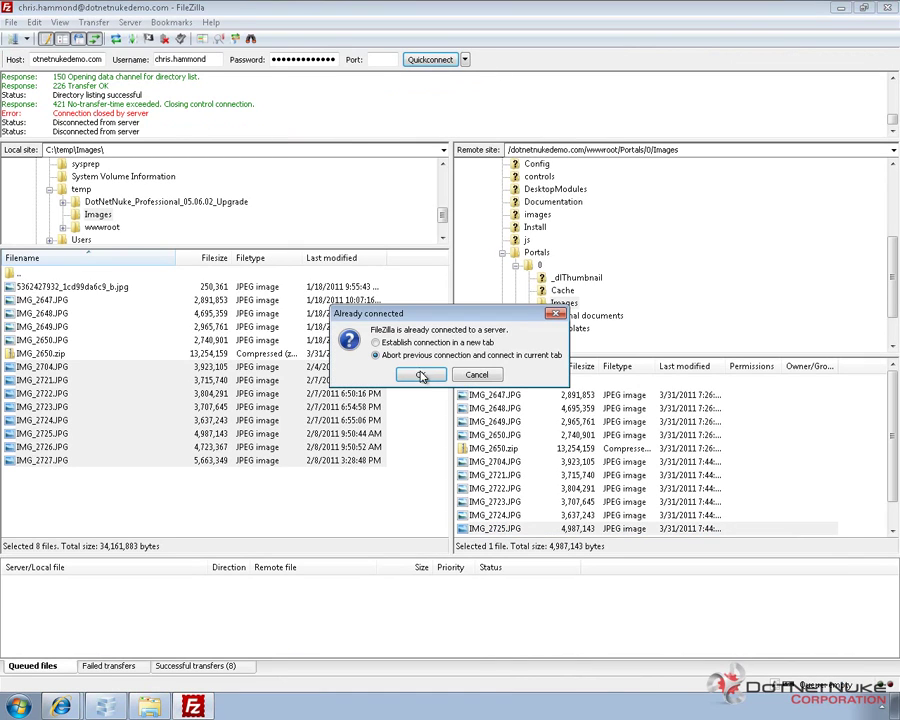
click(419, 373)
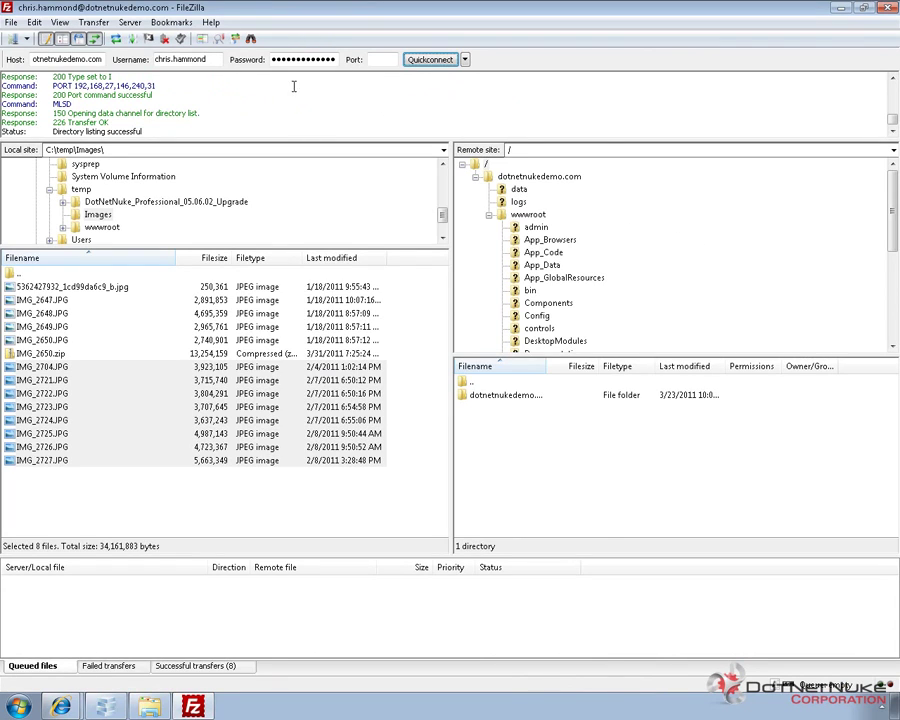
drag(893, 211, 888, 400)
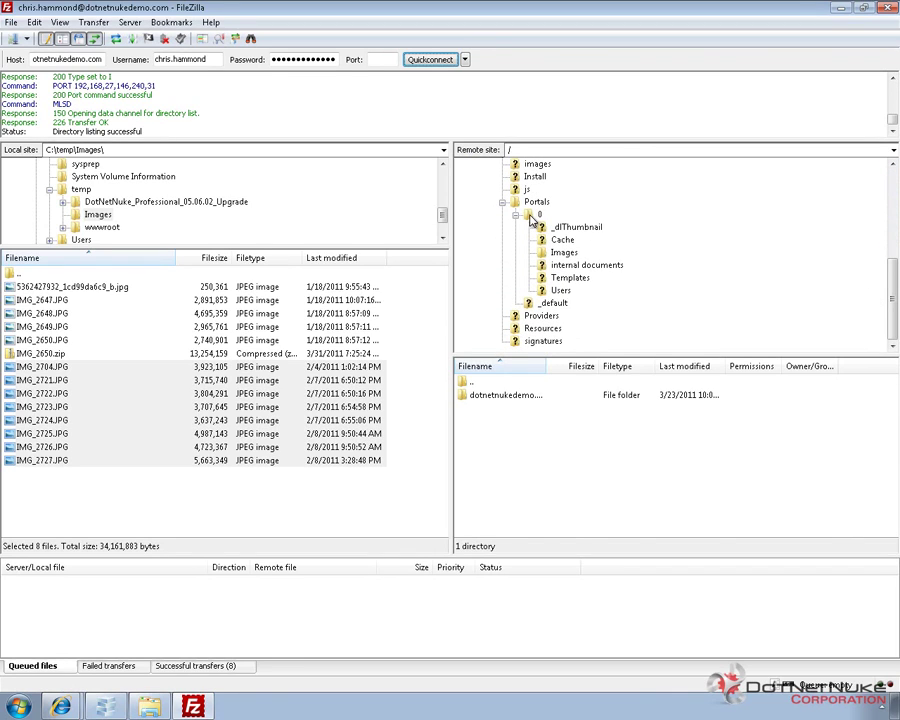
click(540, 215)
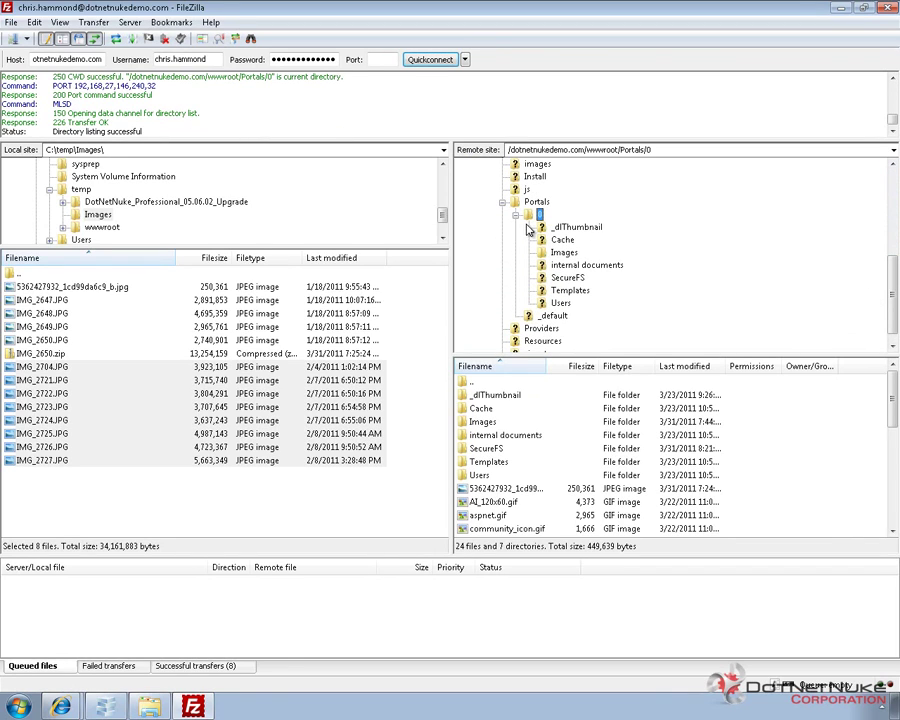
click(568, 278)
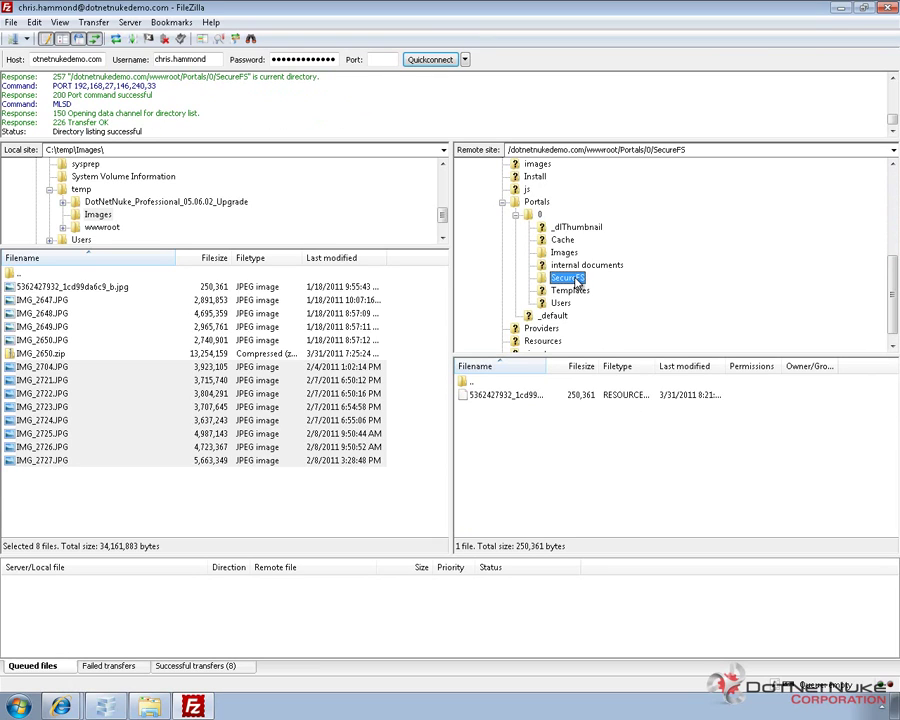
drag(545, 370, 673, 366)
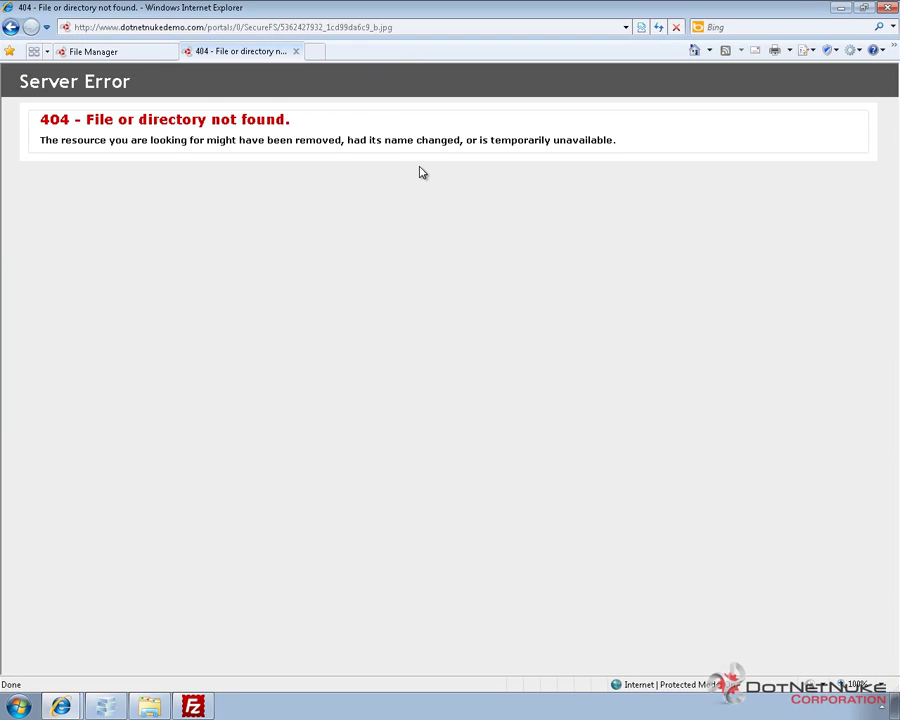
Append .resources to the image URL and request it, again getting a 404
text(.resour)
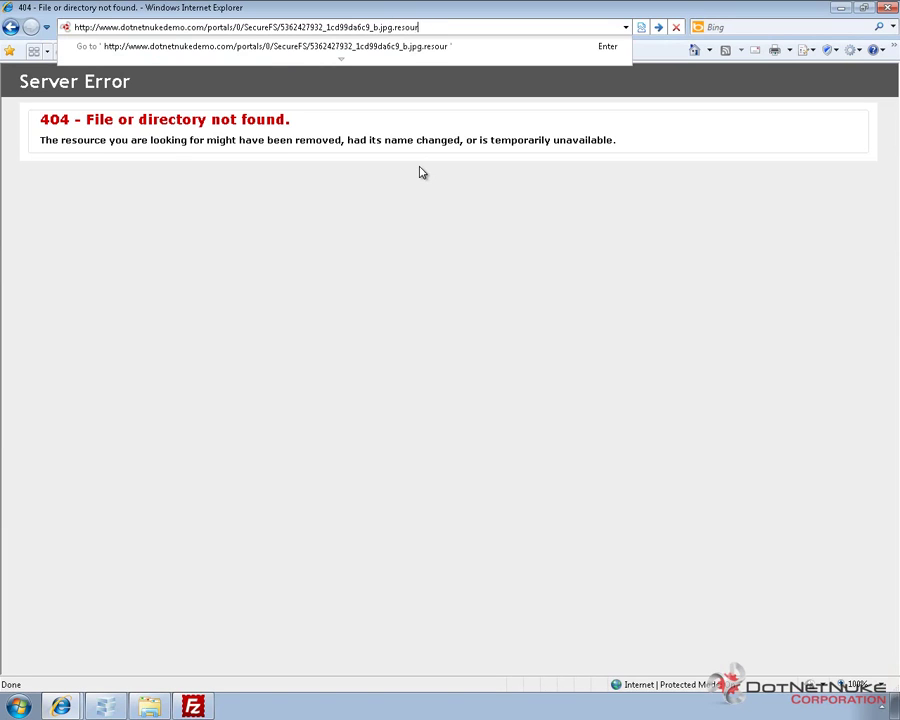
text(ces)
key(Return)
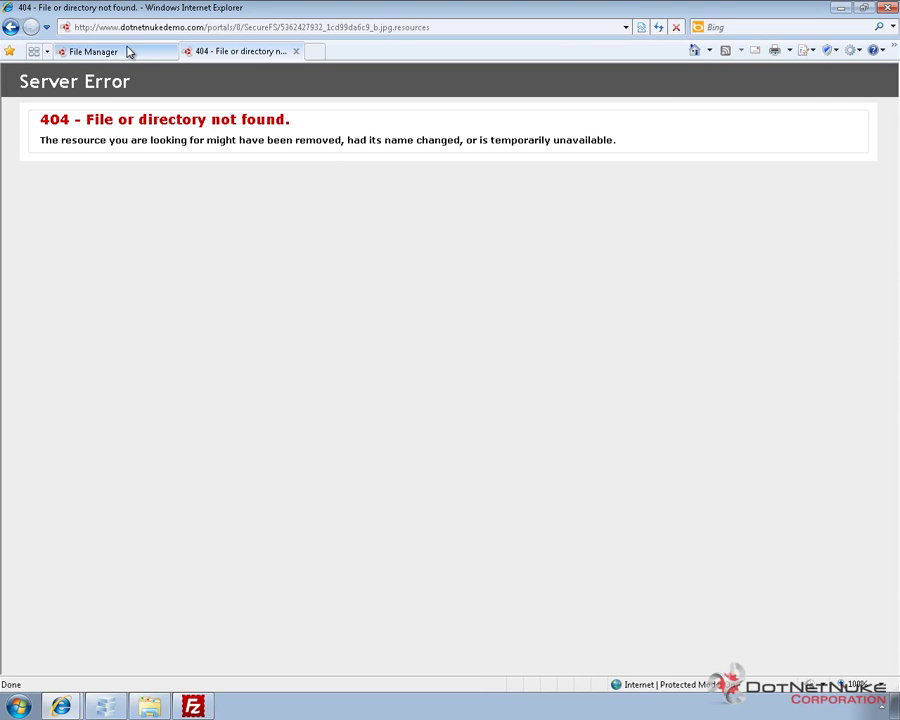
In the File Manager, open Portal Root > SecureFS and click the 244KB image's link to download it
click(95, 51)
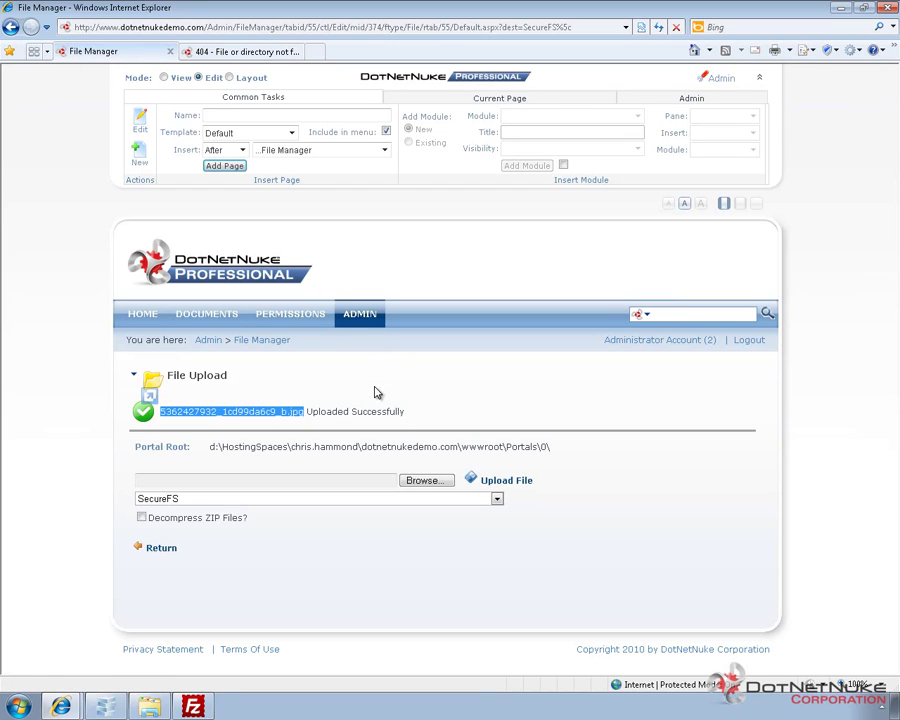
click(303, 378)
click(266, 340)
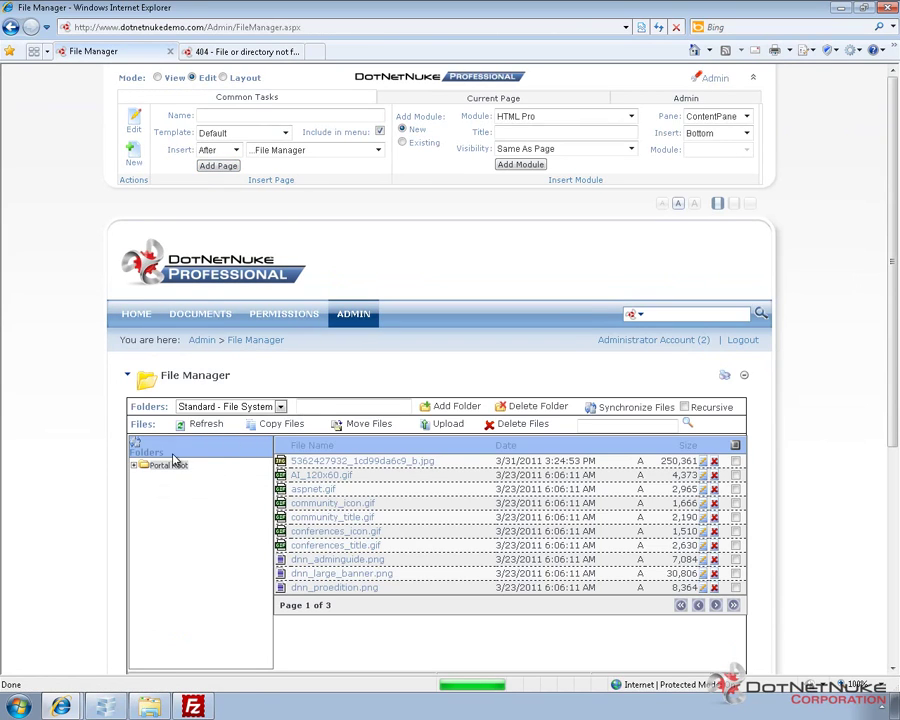
click(133, 465)
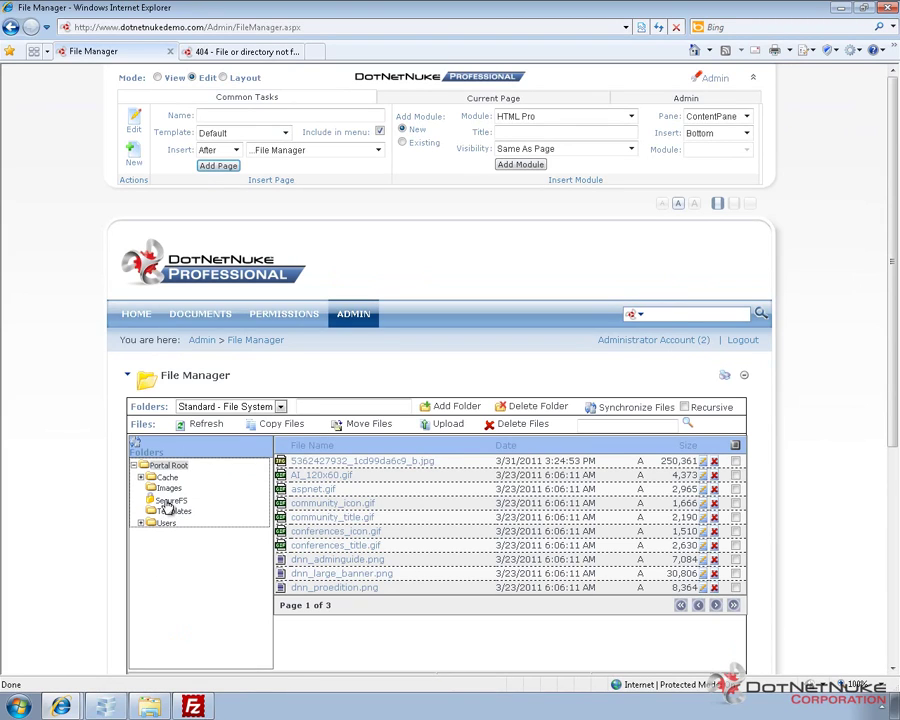
click(186, 501)
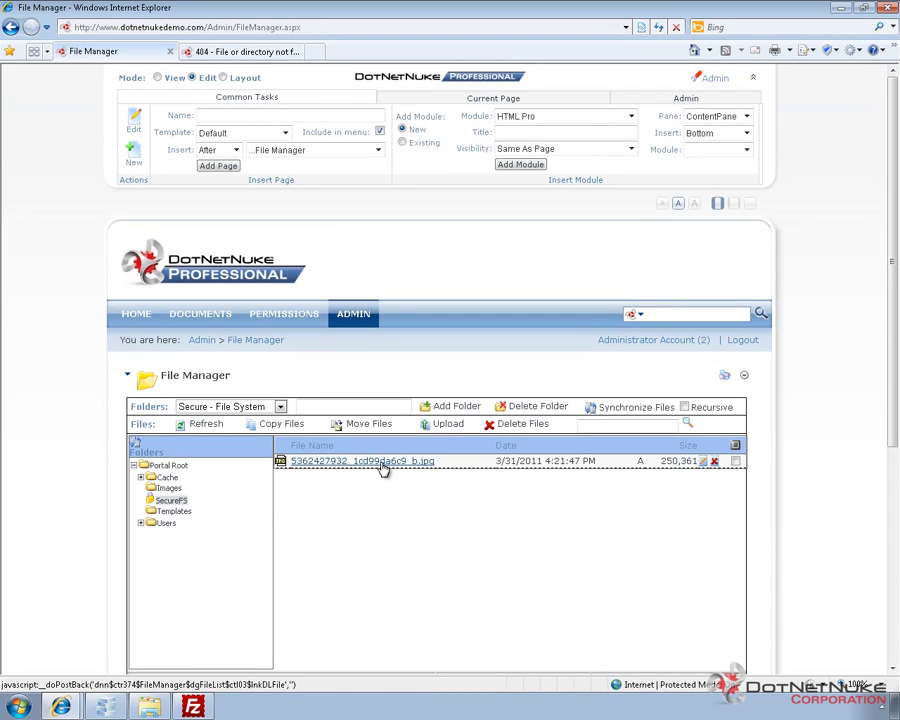
click(432, 463)
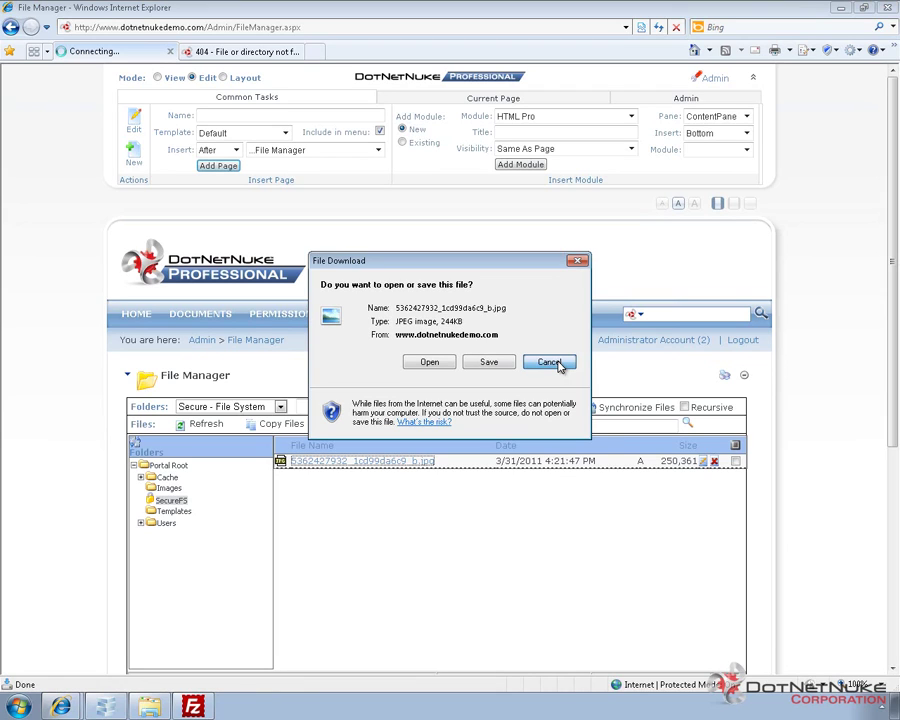
Cancel the download, scroll down to SecureFS's Folder Security Settings, then back up to its file listing
click(552, 362)
scroll(502, 361, down, 2)
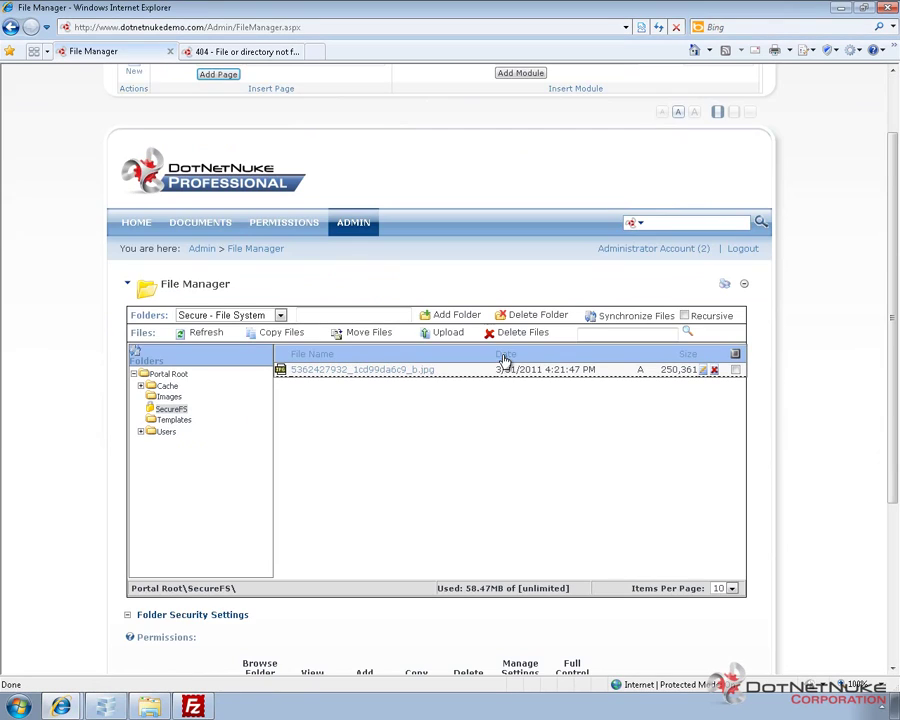
scroll(215, 440, down, 2)
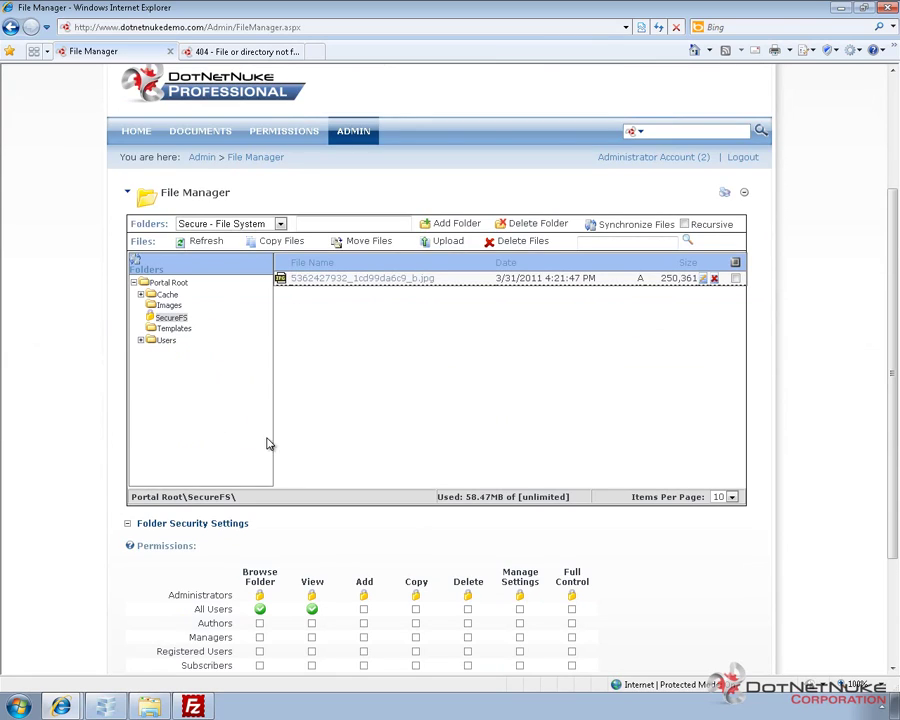
scroll(240, 385, down, 2)
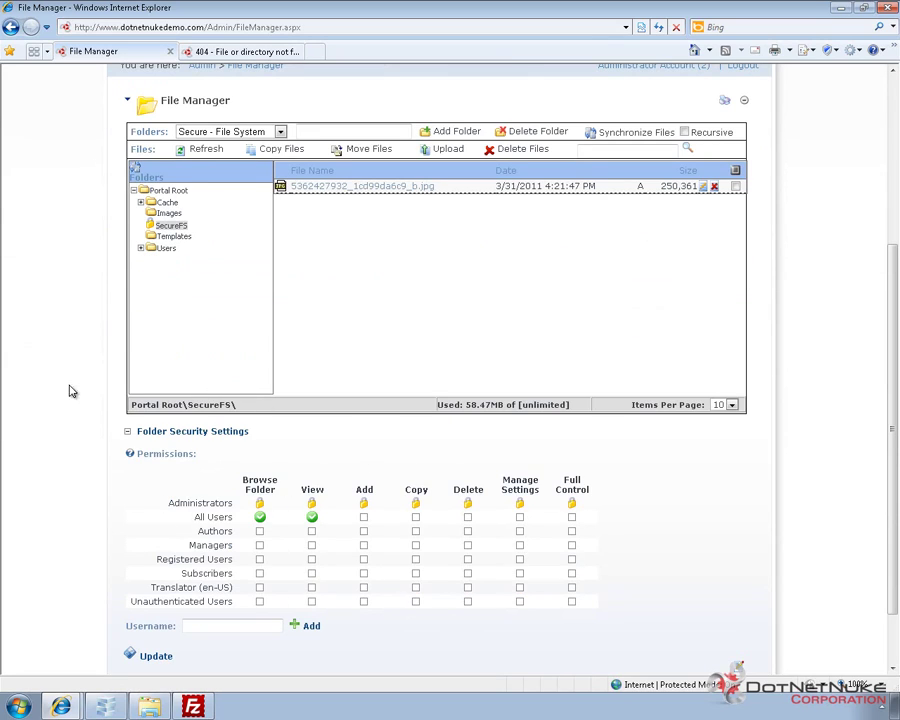
scroll(64, 406, up, 6)
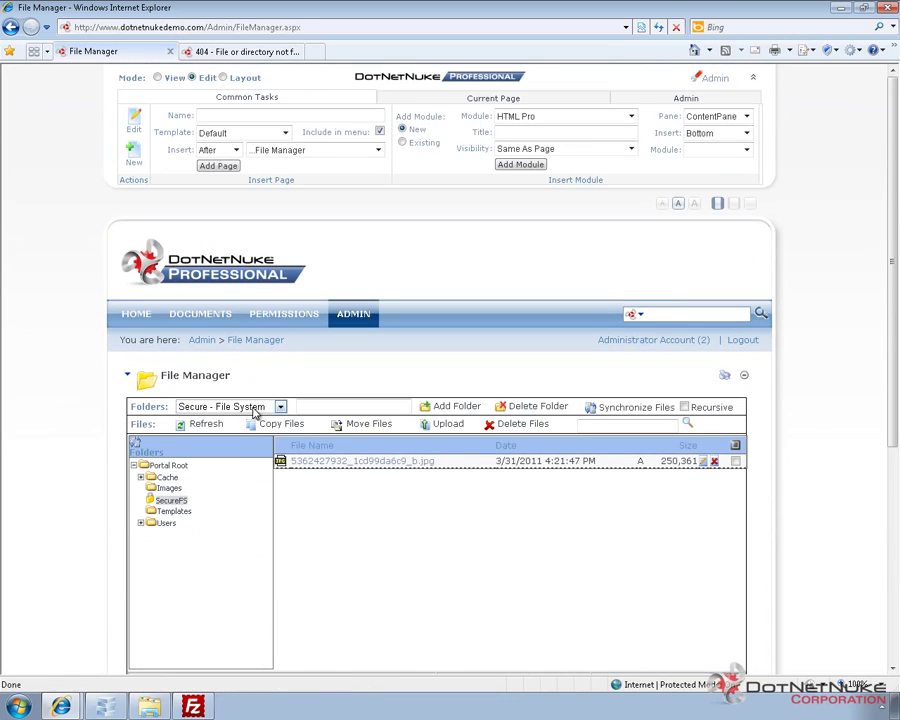
Add a Secure - Database folder named SecureDB under Portal Root
click(160, 467)
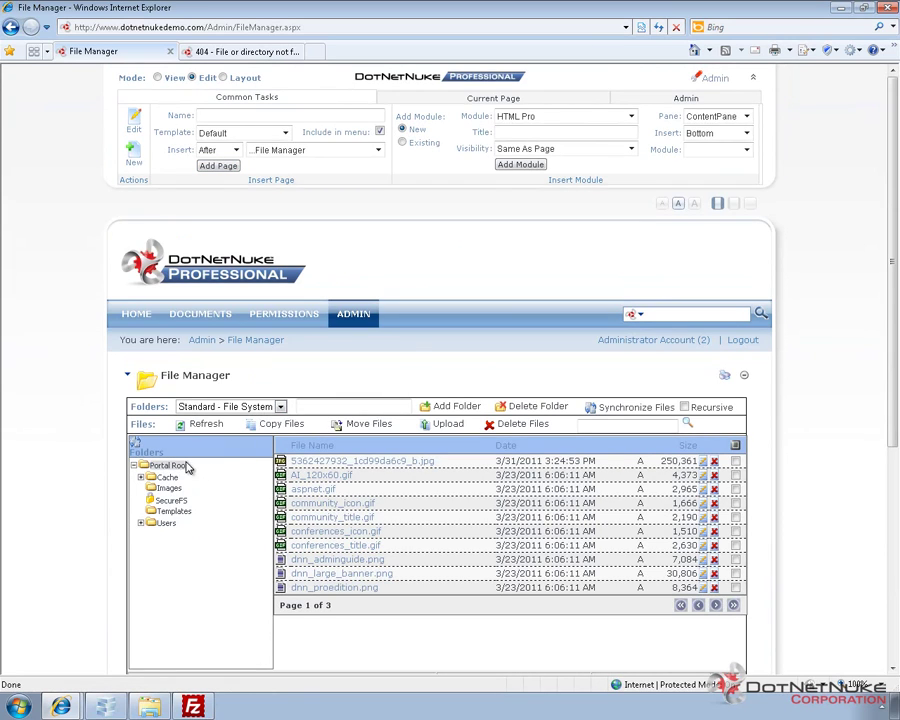
click(237, 406)
click(246, 443)
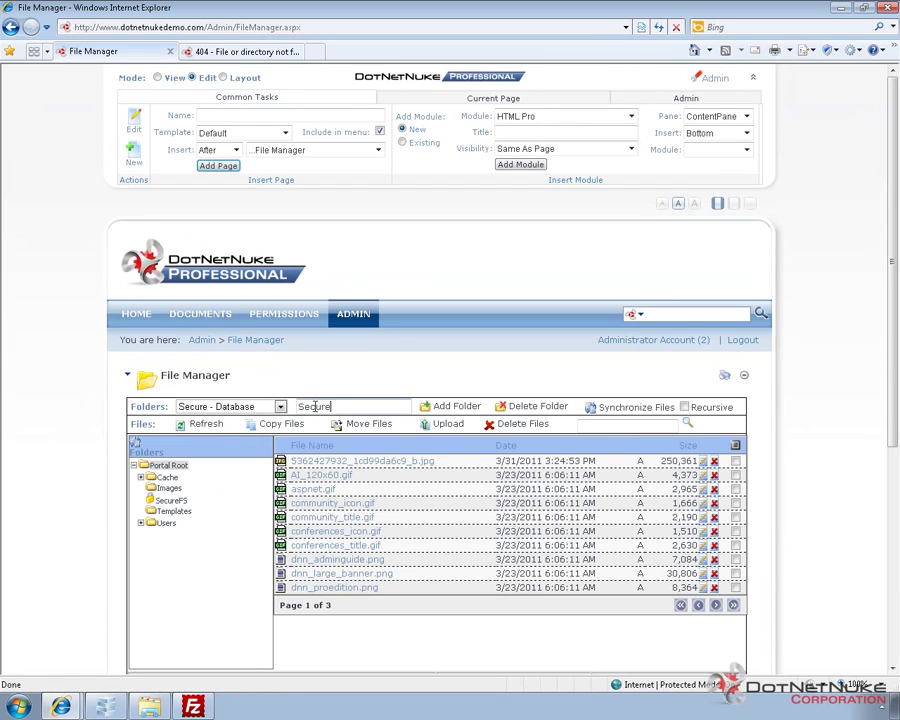
click(397, 404)
text(SecureDB)
click(446, 408)
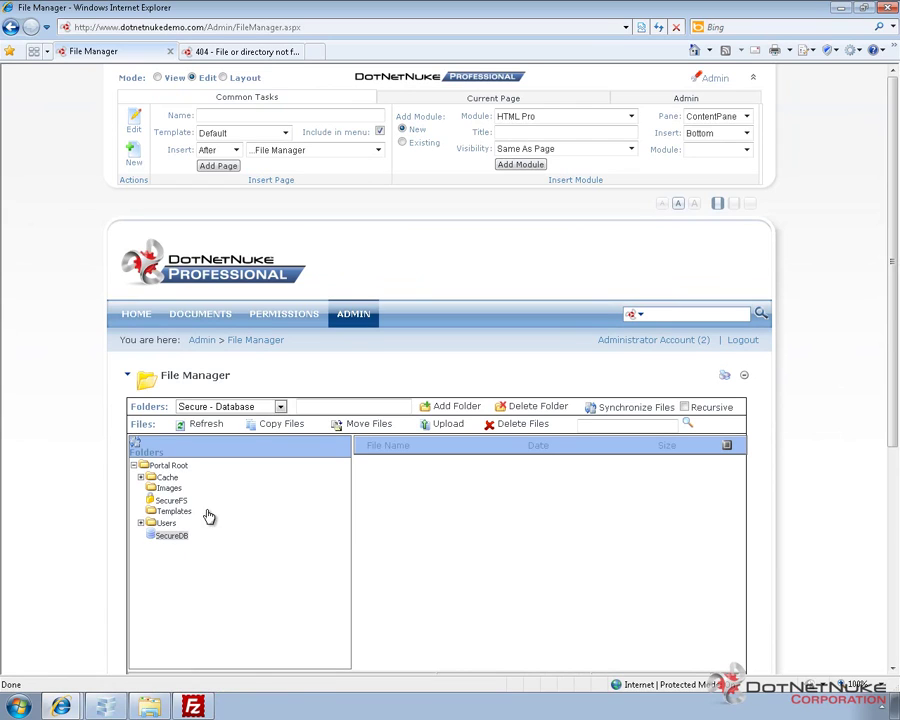
click(448, 424)
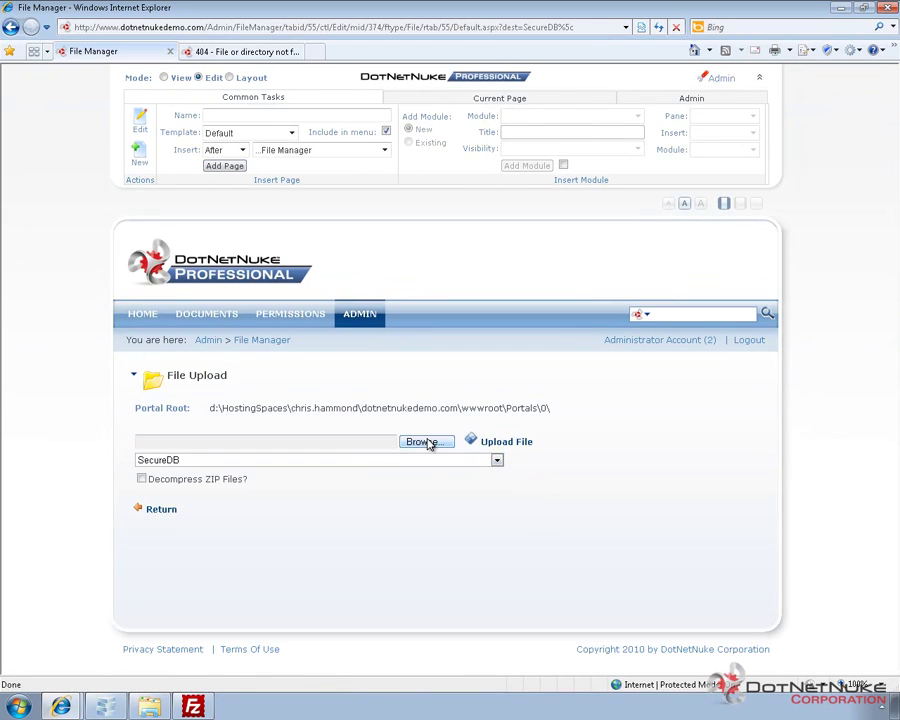
click(428, 443)
double_click(220, 97)
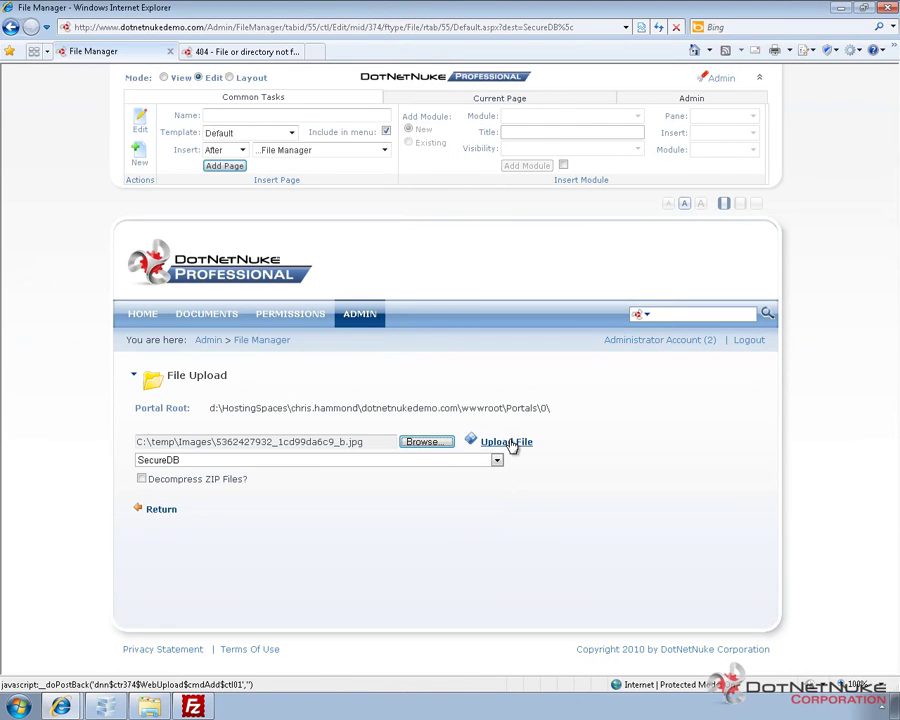
click(508, 442)
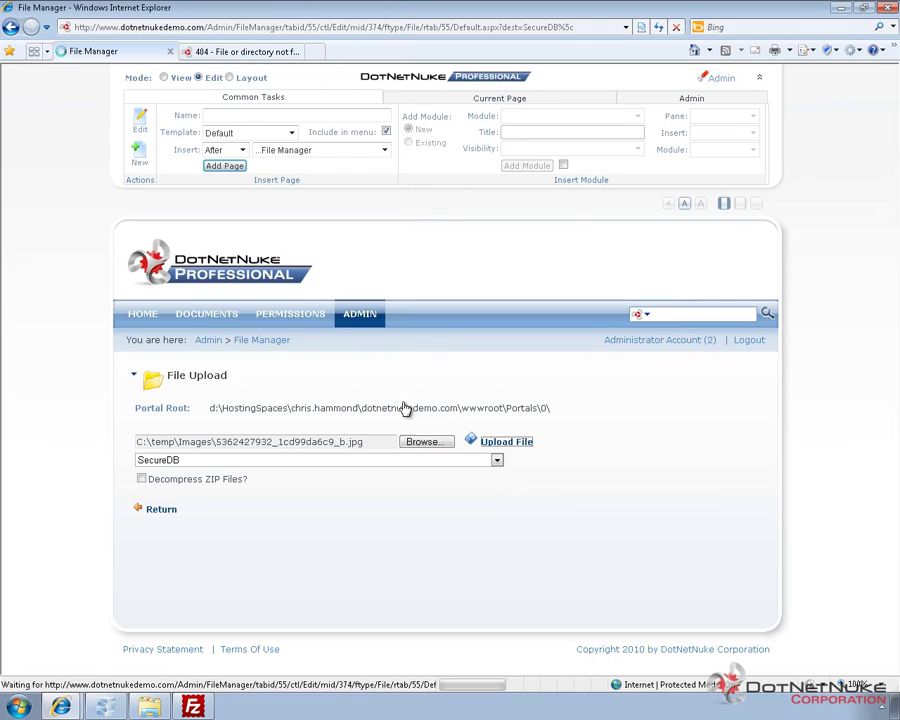
click(271, 341)
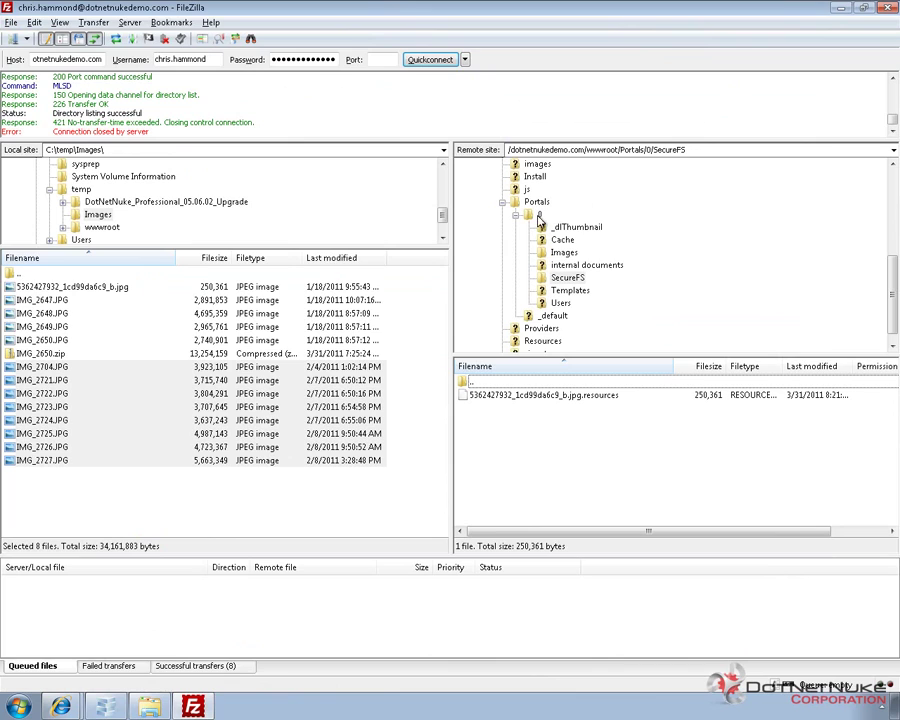
Refresh the server's Portals/0 folder in FileZilla and confirm SecureDB holds no files
right_click(539, 217)
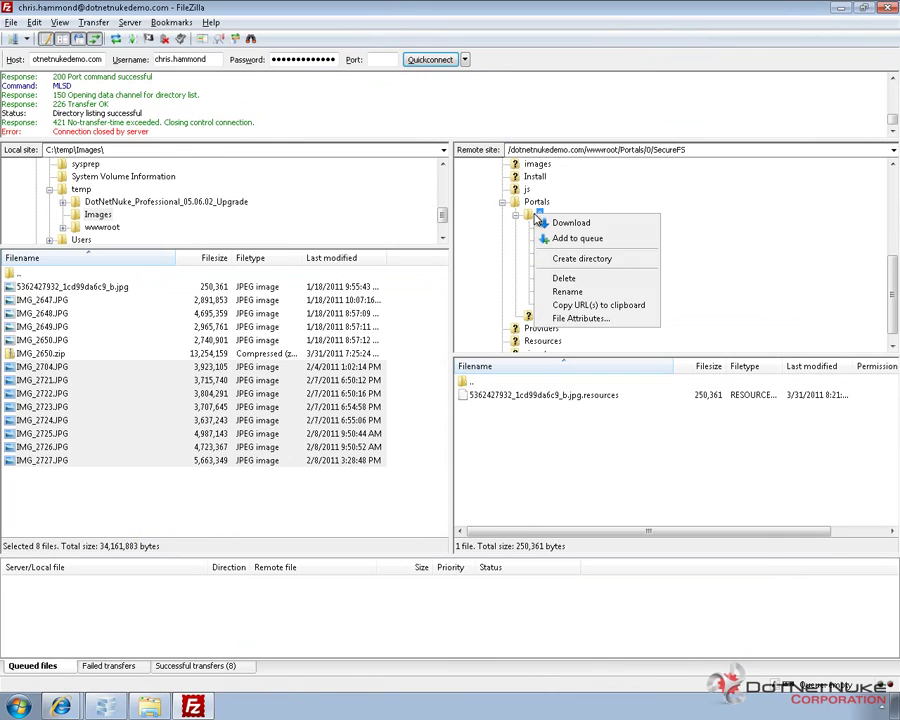
click(533, 220)
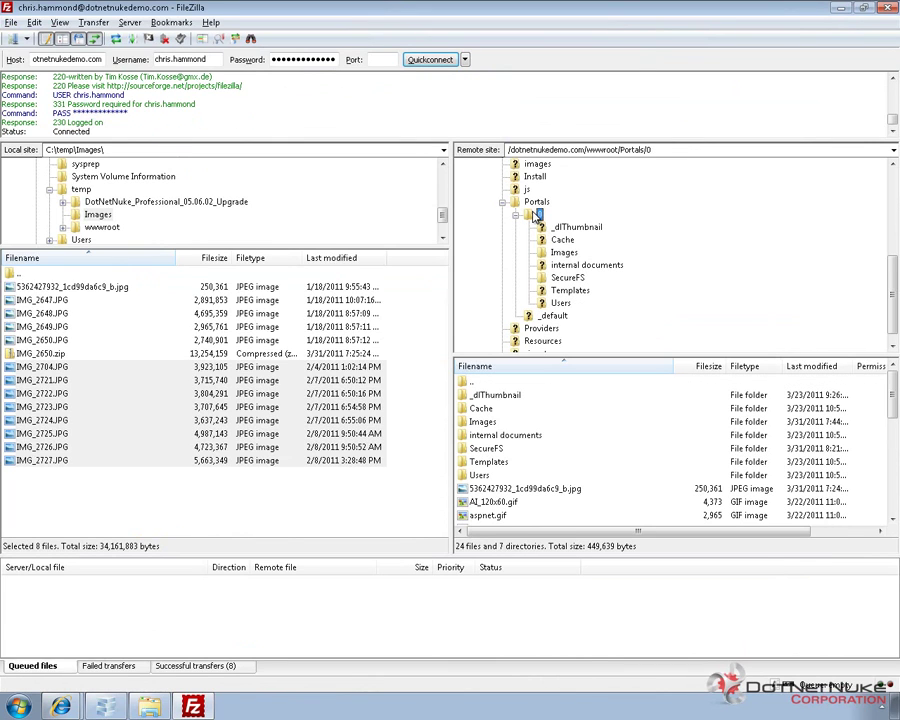
click(537, 217)
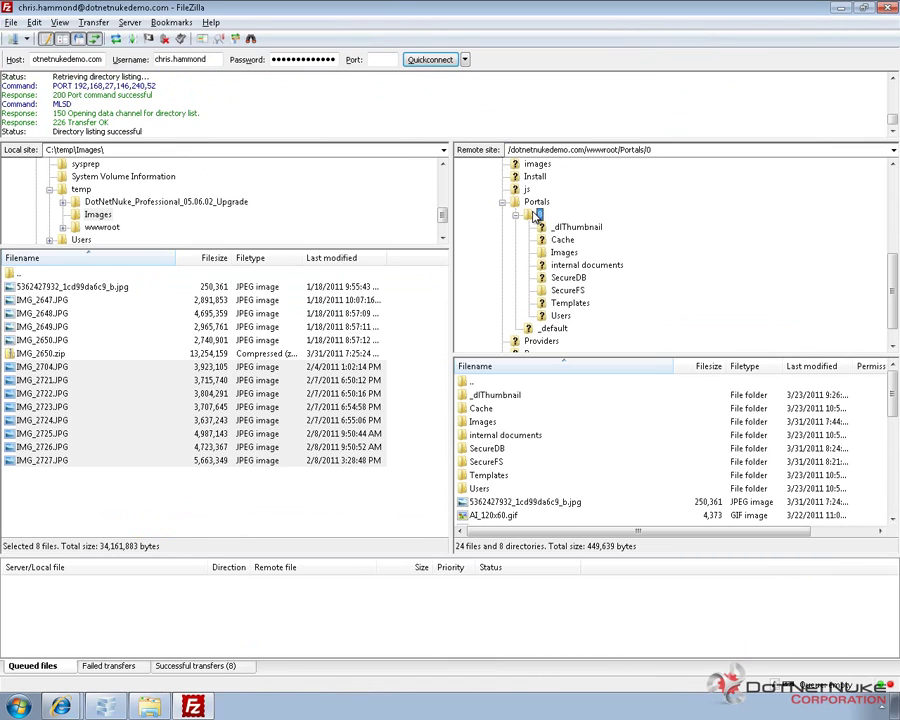
click(568, 279)
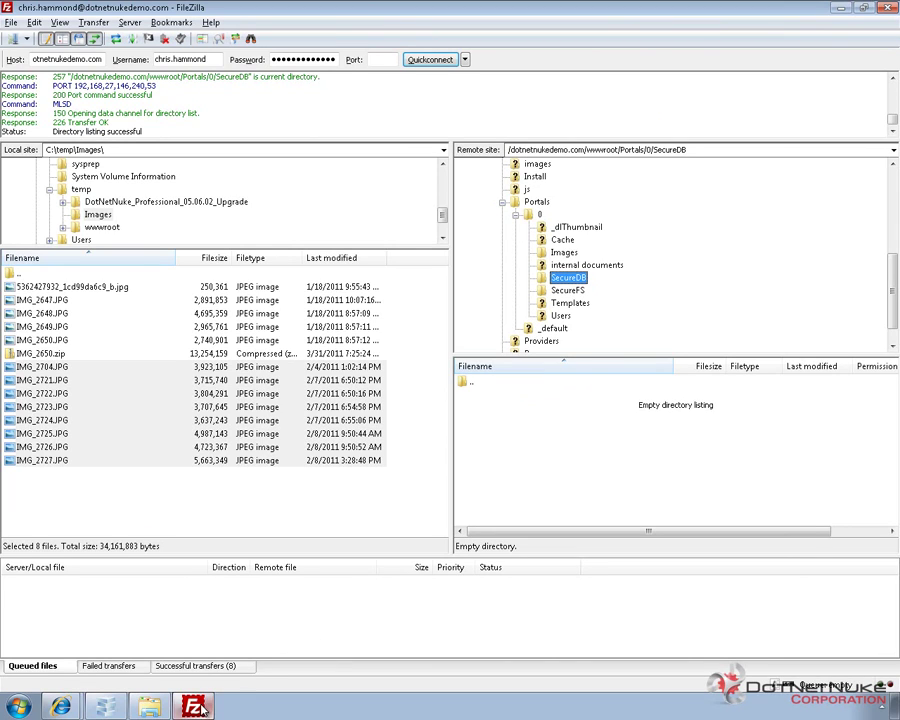
click(60, 707)
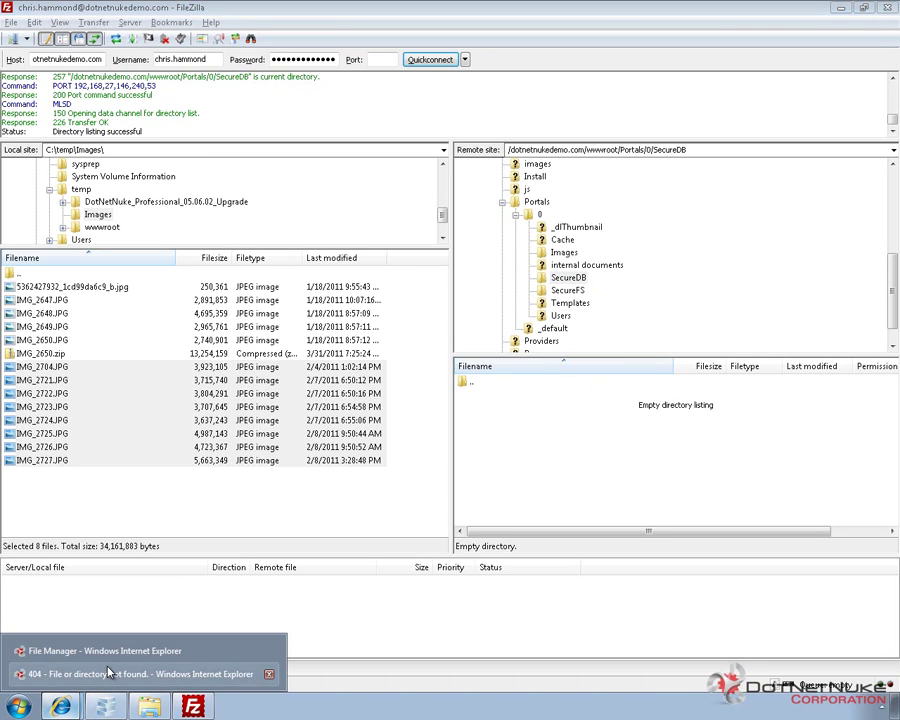
Open SecureDB under Portal Root in File Manager and download its 250,361-byte image
click(100, 651)
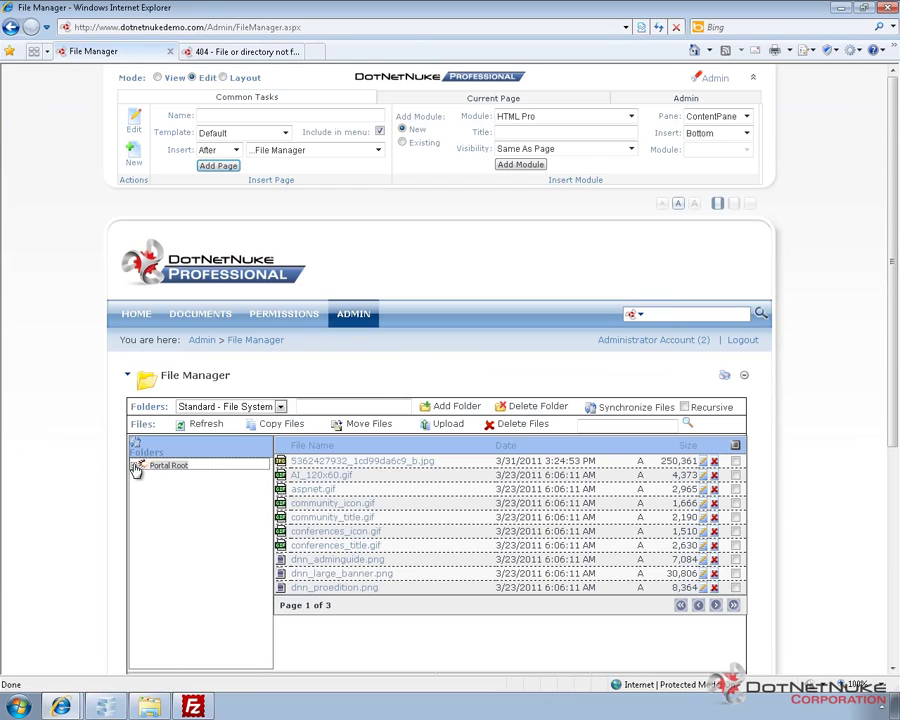
click(134, 466)
click(170, 500)
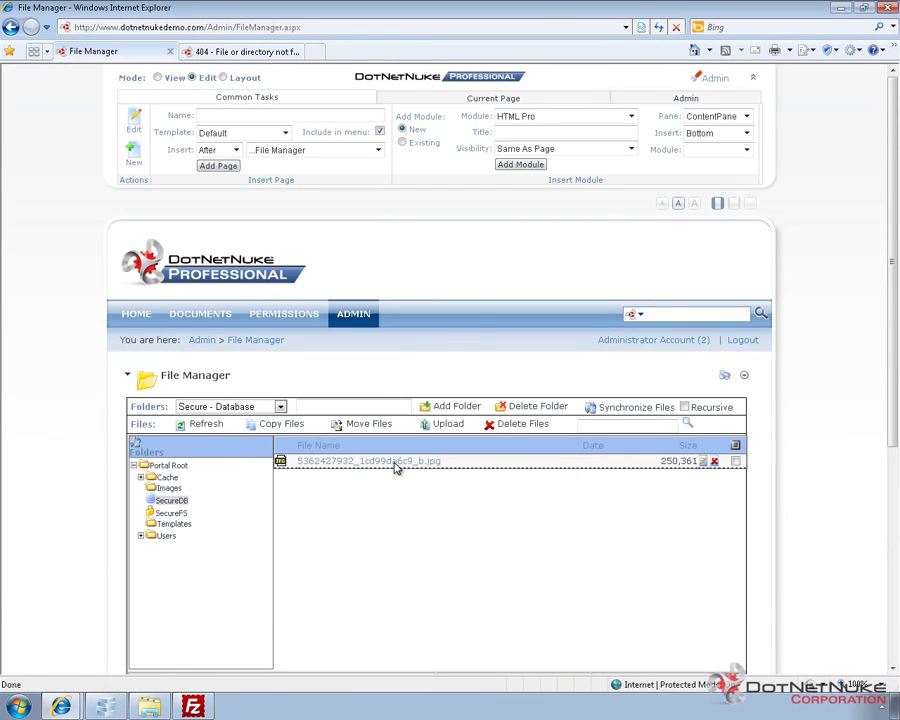
click(340, 462)
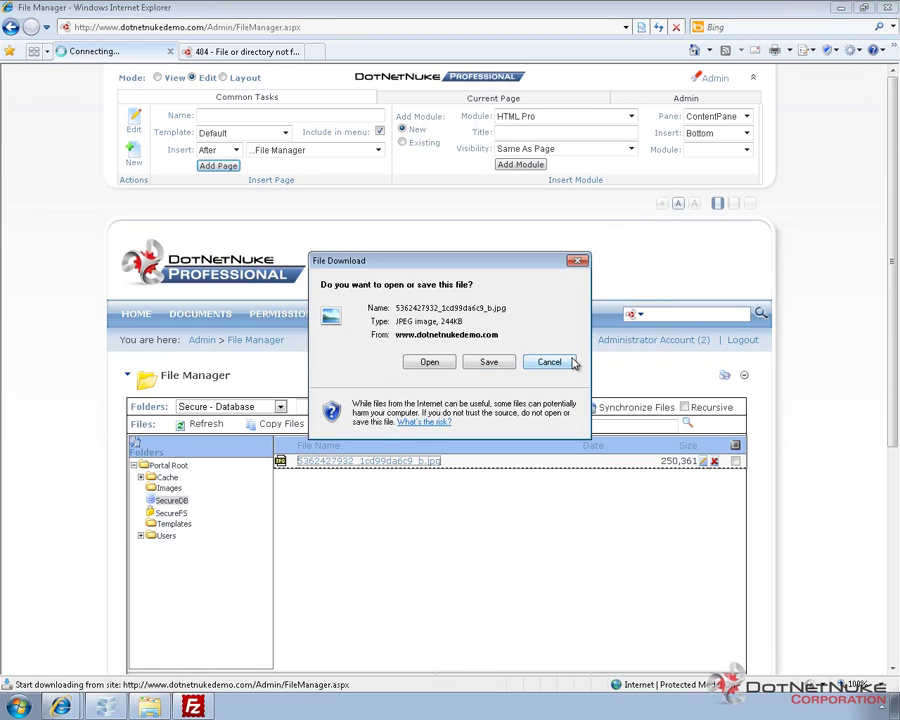